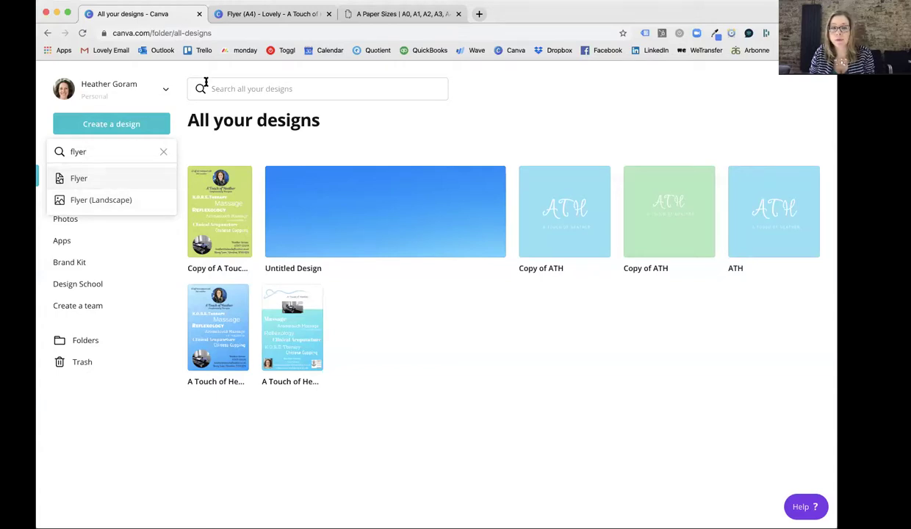
- Look over the A4 Touch of Heather flyer's pages, then bring up the A-series paper sizes reference
left_click(289, 13)
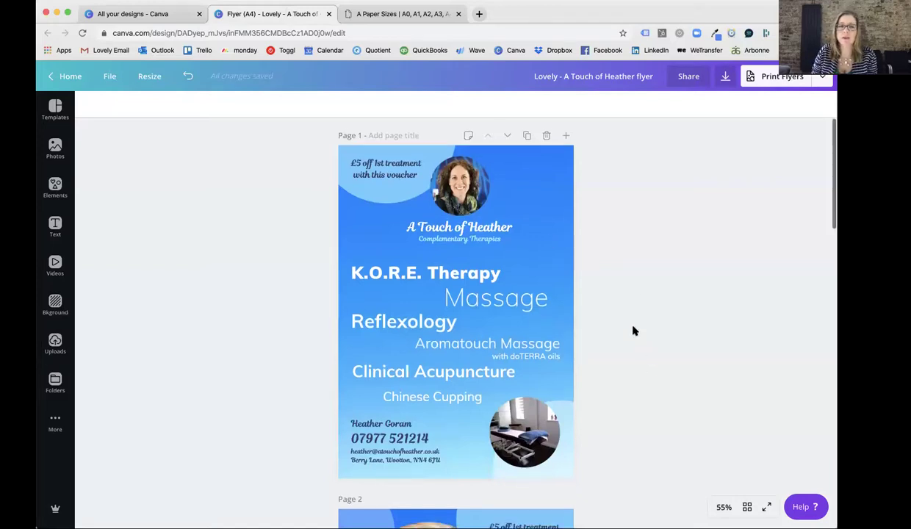
scroll(634, 331, "down", 3)
scroll(634, 331, "up", 3)
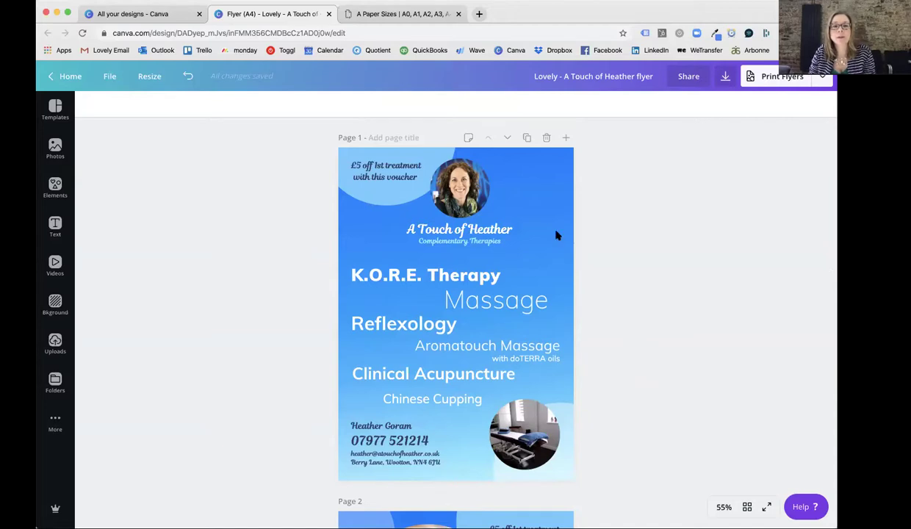
left_click(397, 13)
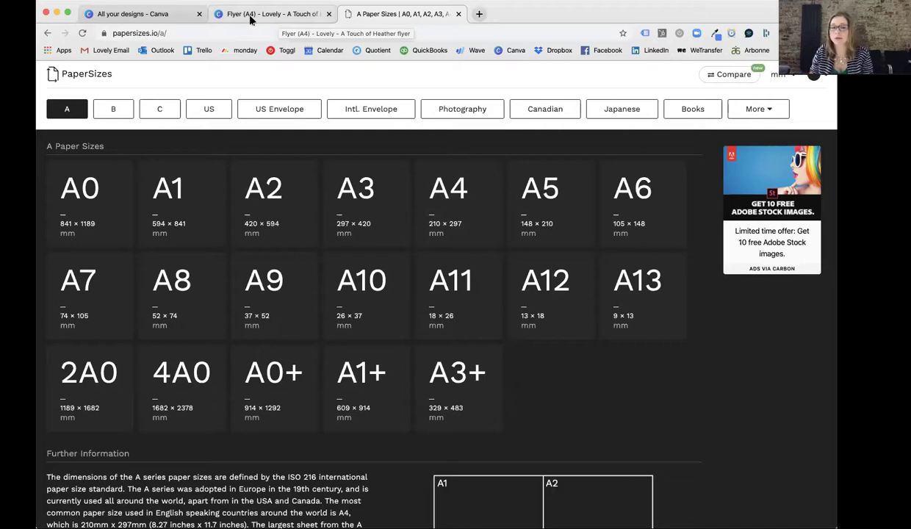
- Check the A5 size of 148 × 210 mm on papersizes.io, then go back to the Canva designs list
left_click(545, 197)
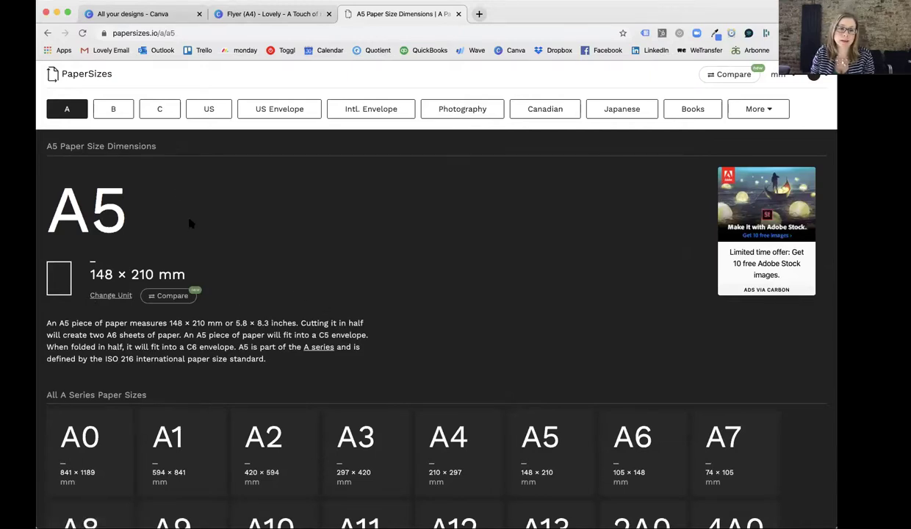
left_click(136, 15)
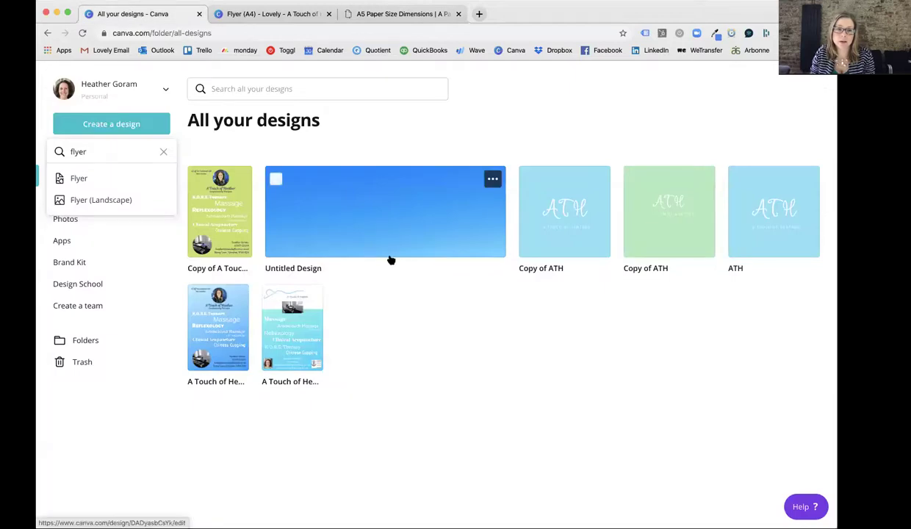
- From the Canva home page, start a custom-size design with units set to millimetres
left_click(105, 124)
left_click(88, 154)
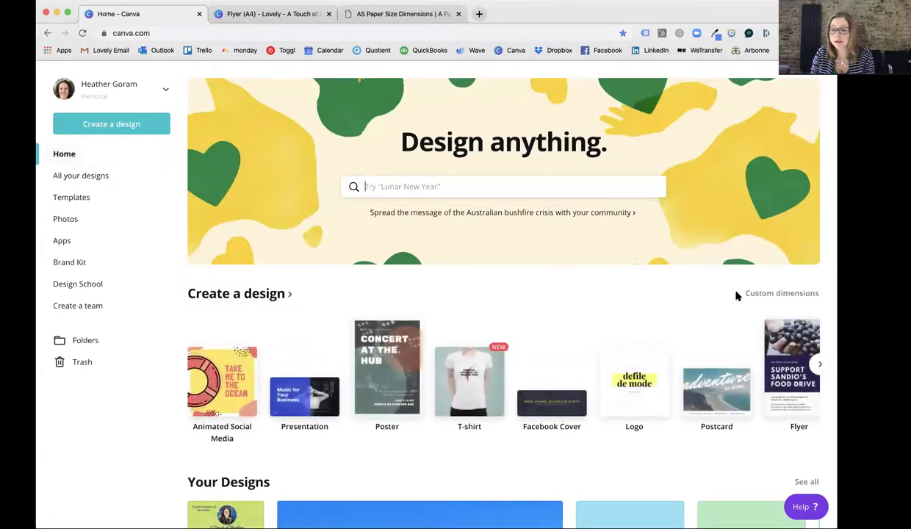
left_click(774, 295)
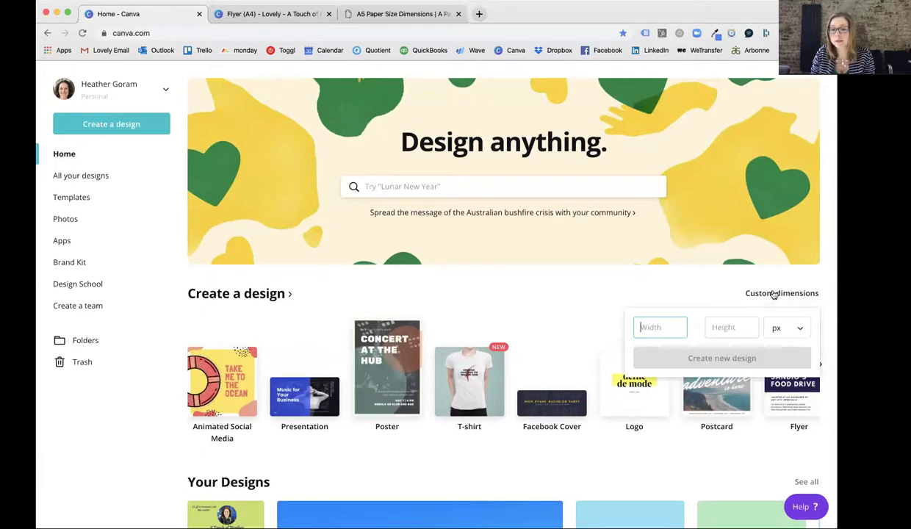
left_click(769, 326)
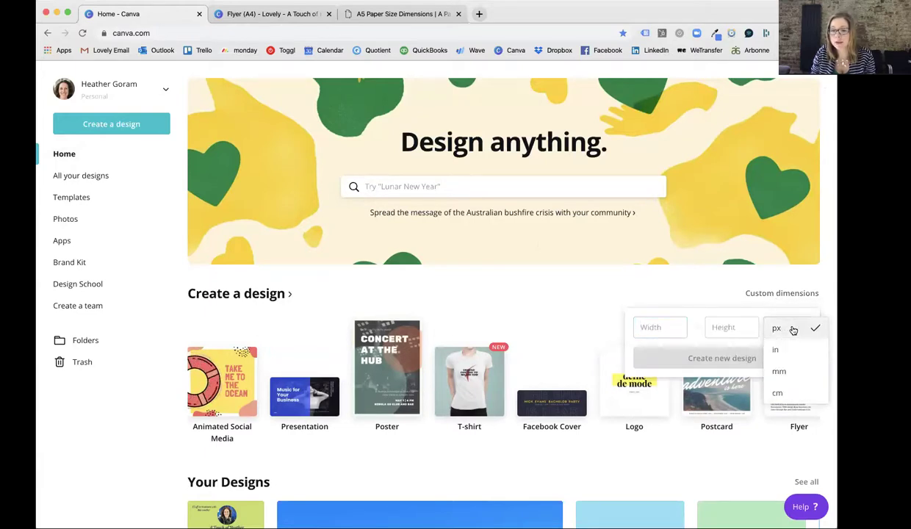
left_click(780, 371)
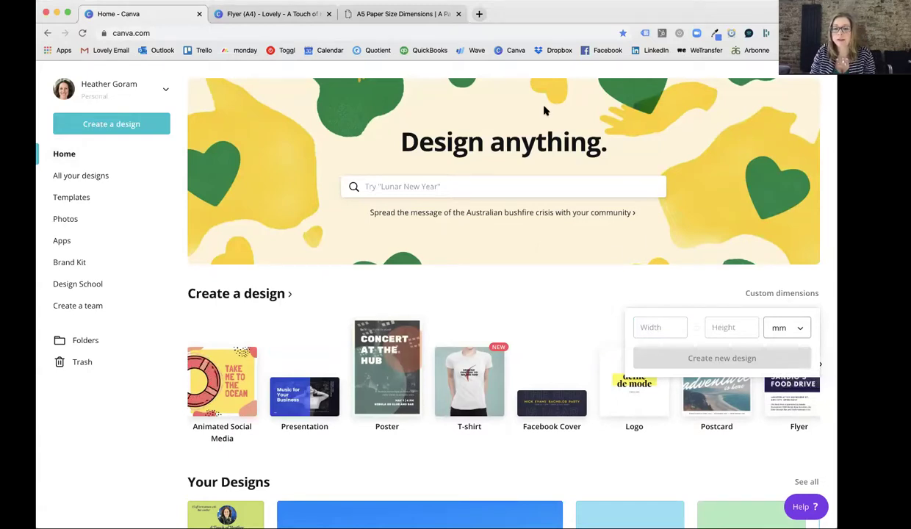
- Enter width 148 and height 210 mm and create the new design
left_click(417, 14)
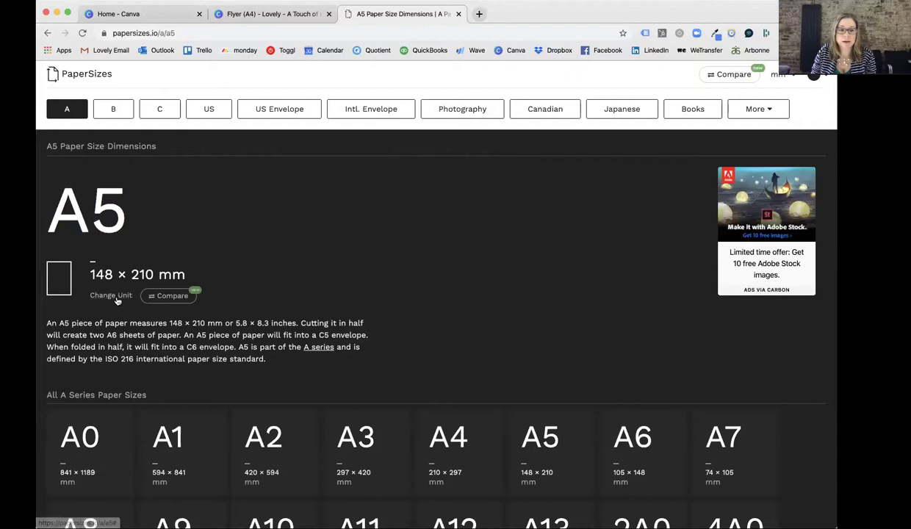
left_click(287, 10)
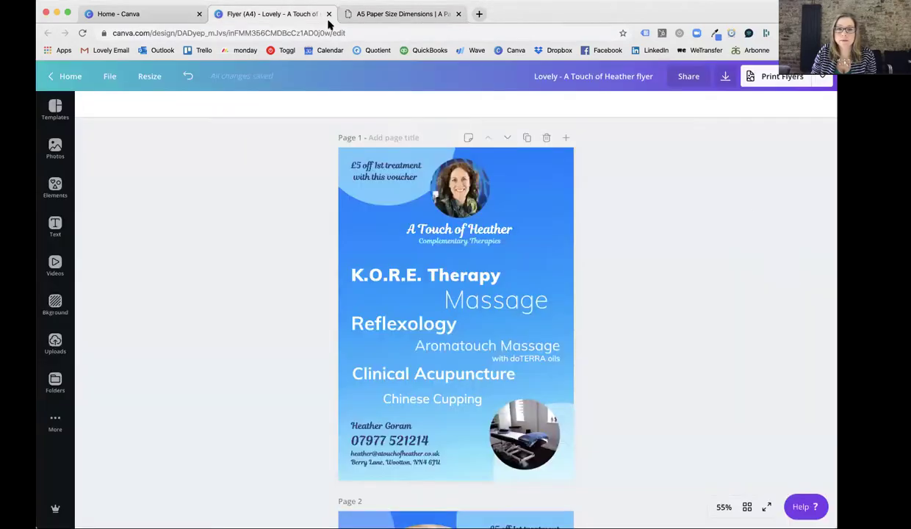
left_click(146, 13)
left_click(657, 329)
type("148")
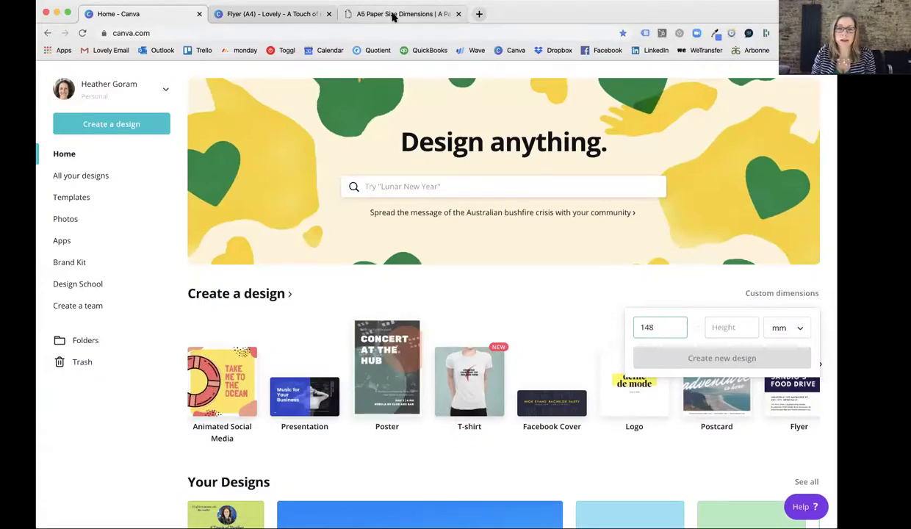
left_click(723, 327)
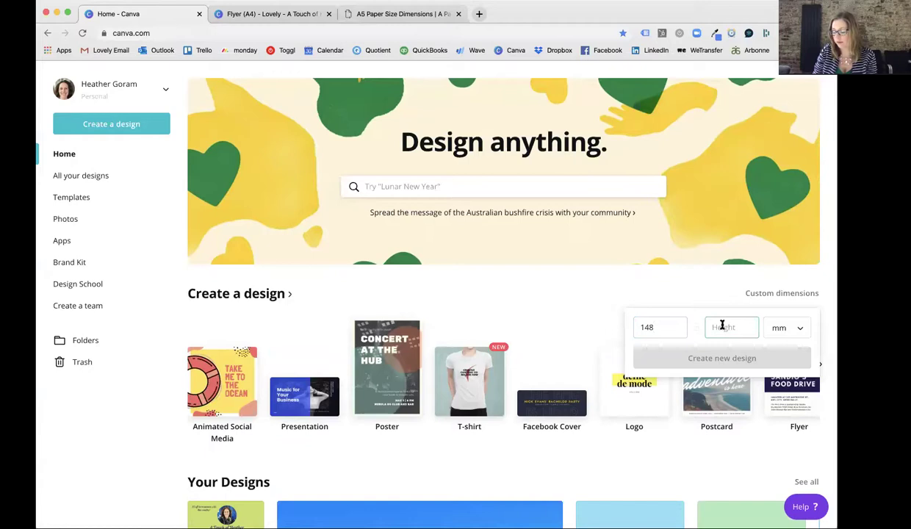
type("210")
left_click(735, 358)
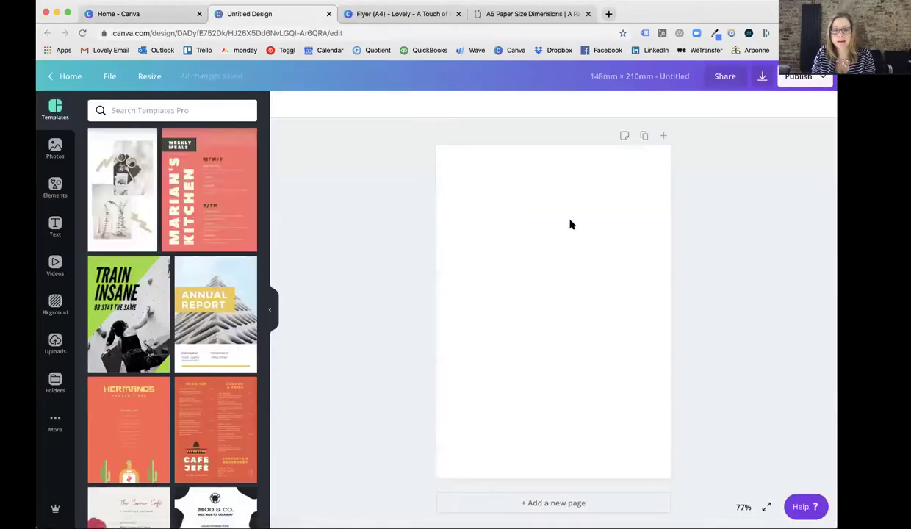
- Copy all of the A4 flyer's page 1 elements and paste them onto the blank A5 page
left_click(269, 307)
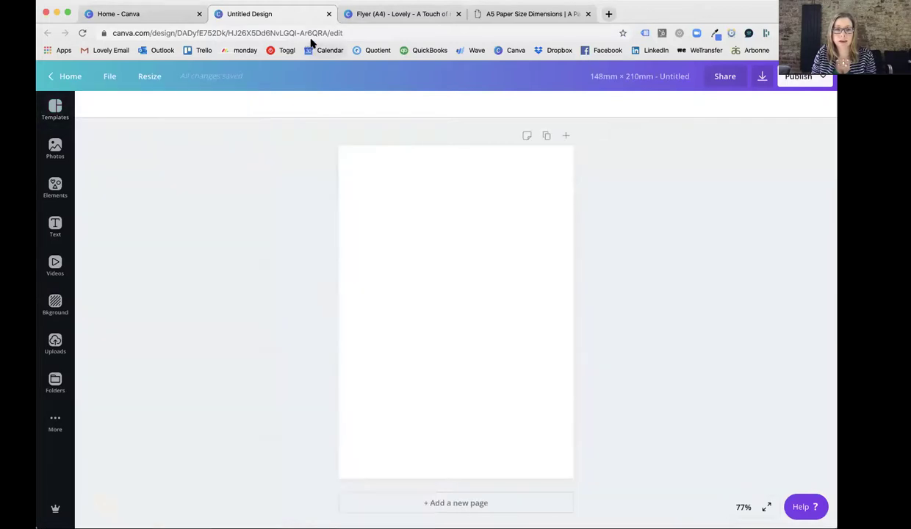
left_click(410, 15)
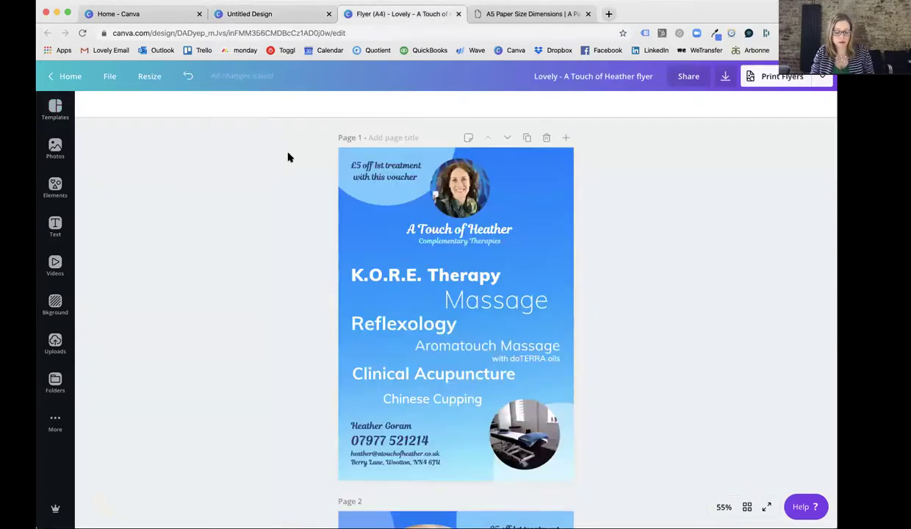
key("super+a")
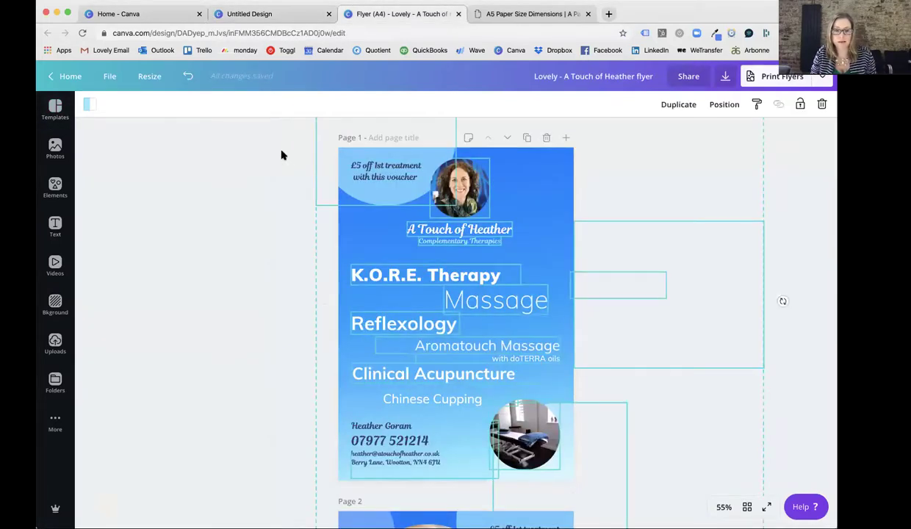
left_click(258, 15)
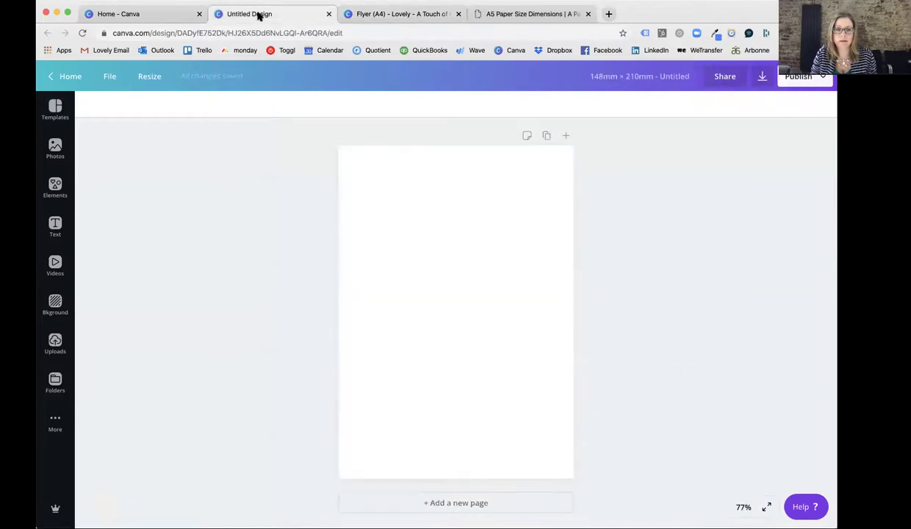
left_click(424, 207)
key("super+v")
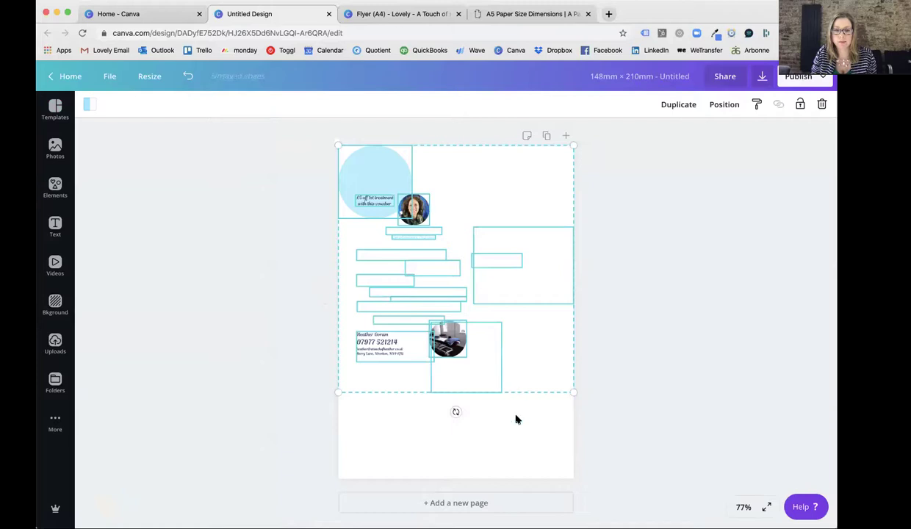
- Copy the A4 flyer's blue background image into the A5 design
left_click(403, 15)
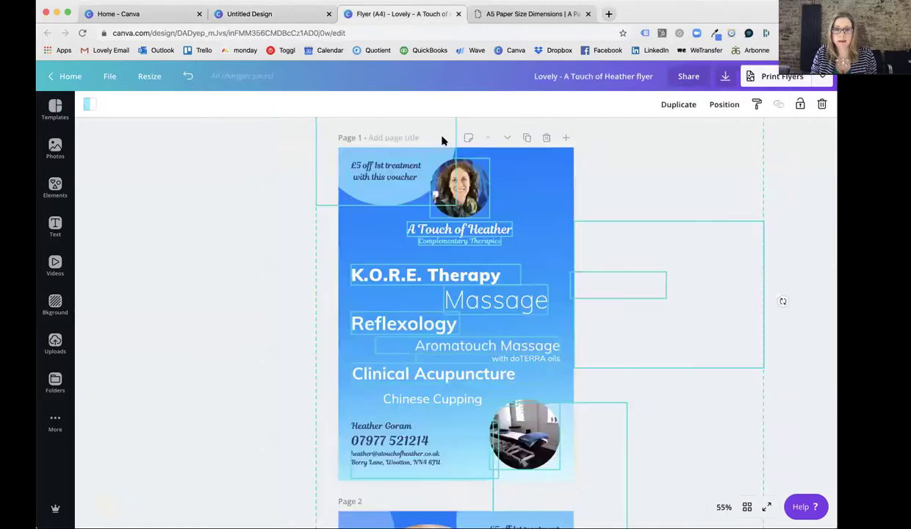
left_click(557, 164)
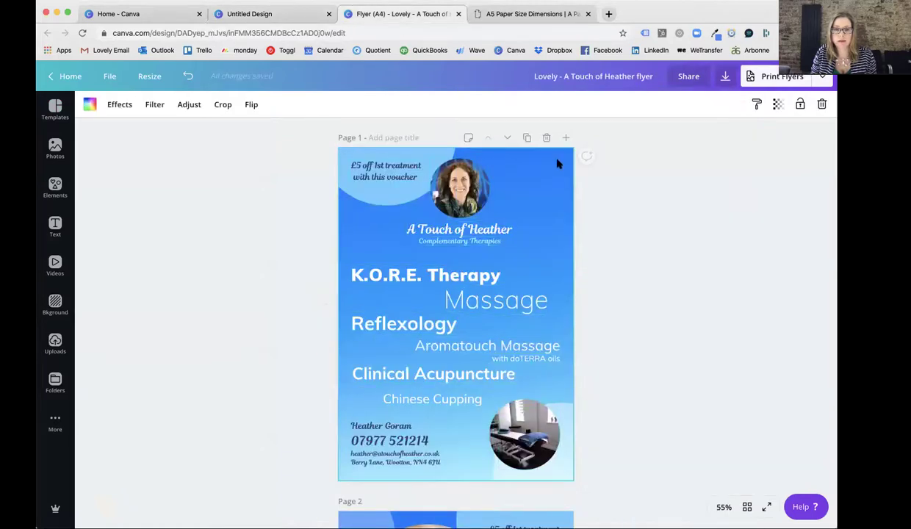
left_click(276, 13)
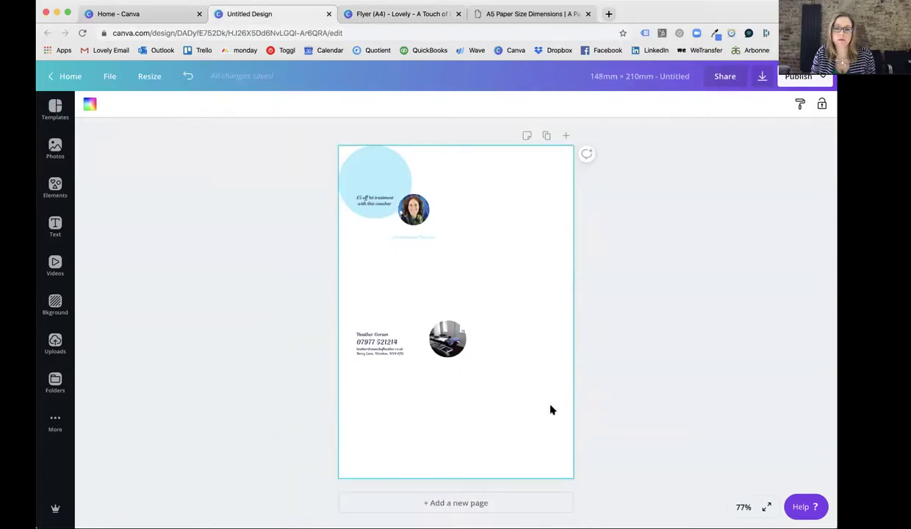
key("super+v")
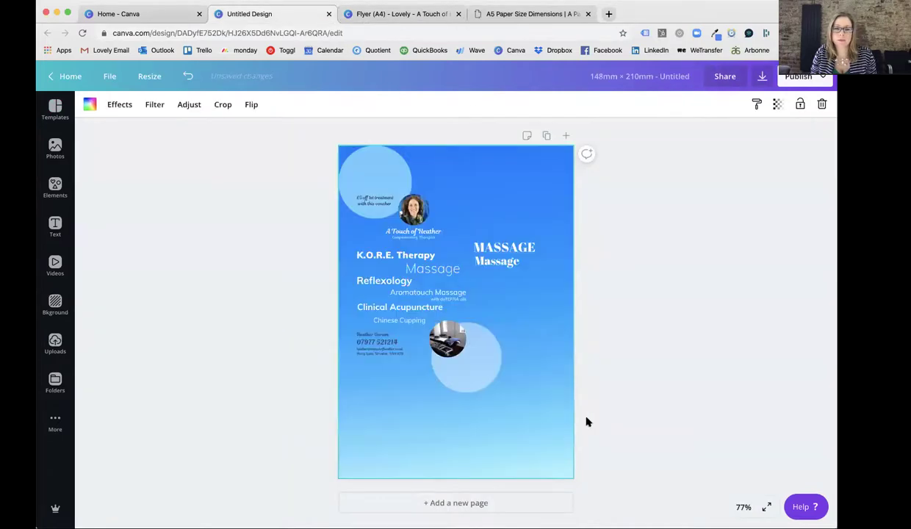
- Delete the stray MASSAGE and Massage text from the A5 page
left_click(514, 248)
key("Delete")
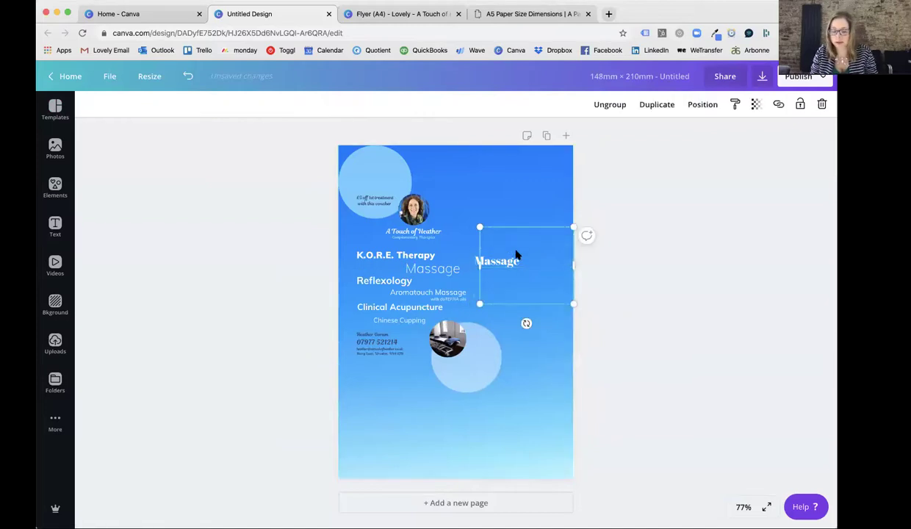
left_click(507, 261)
key("Delete")
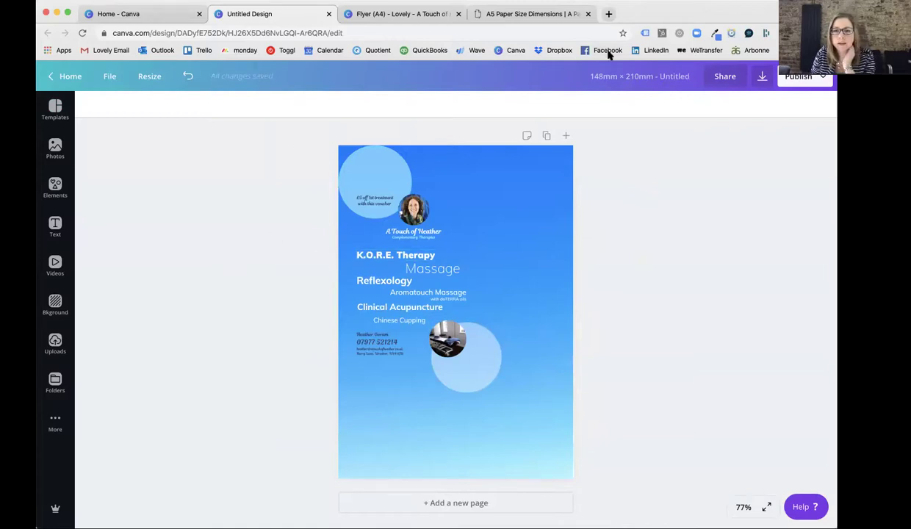
- Title the A5 design 'Lovely - A Touch of Heather (A5) Flyer', then return to the A4 flyer
left_click(665, 78)
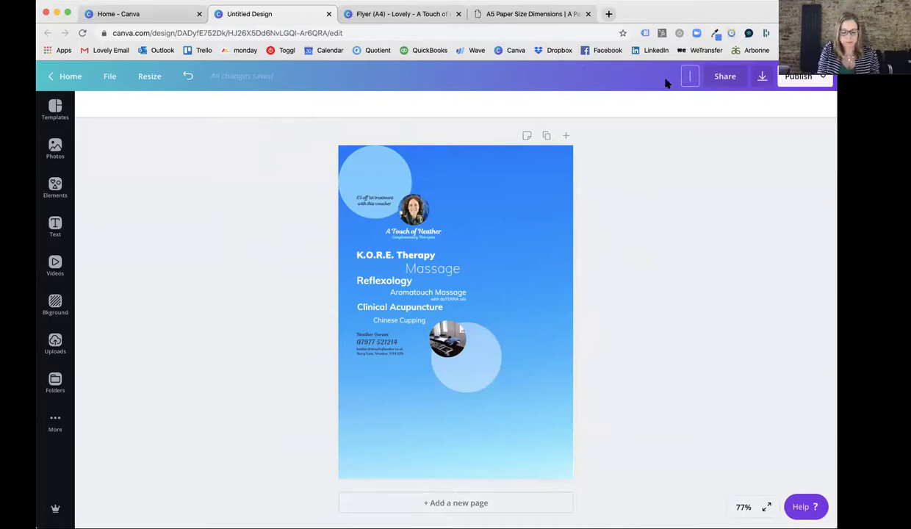
type("L")
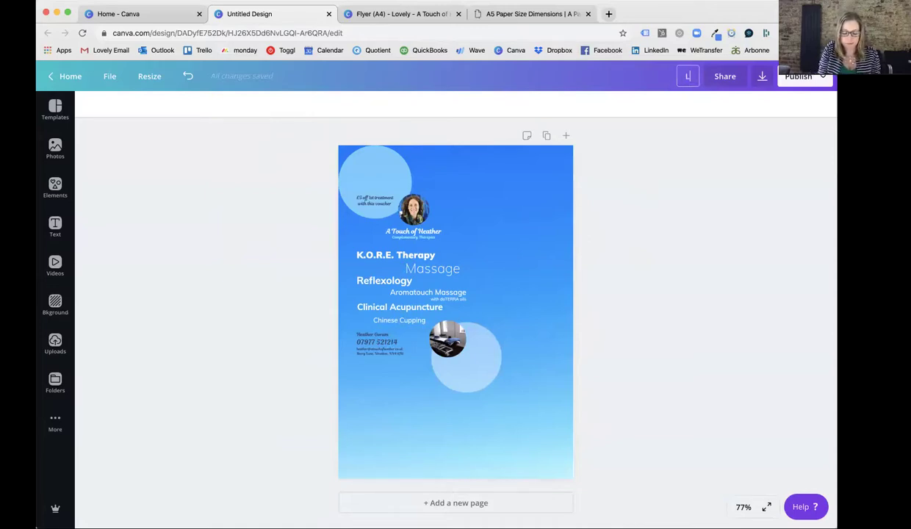
type("ovely - Touch")
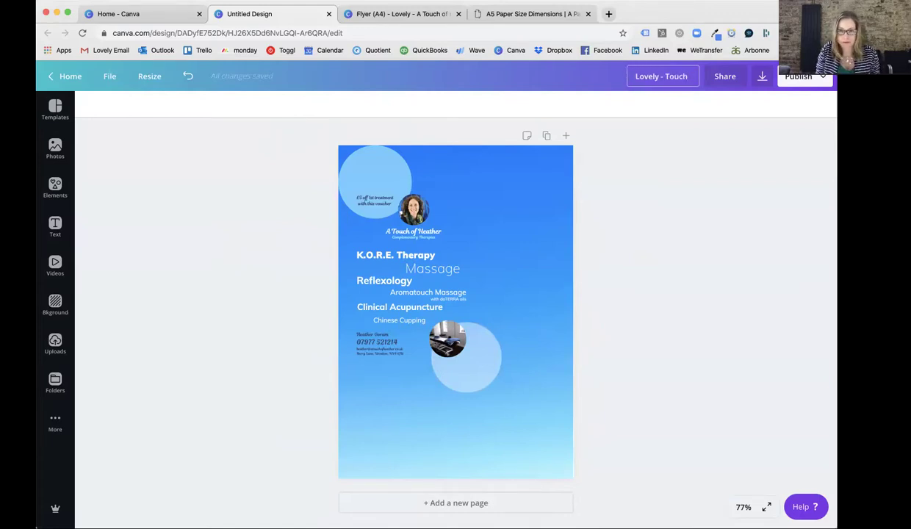
type("A ")
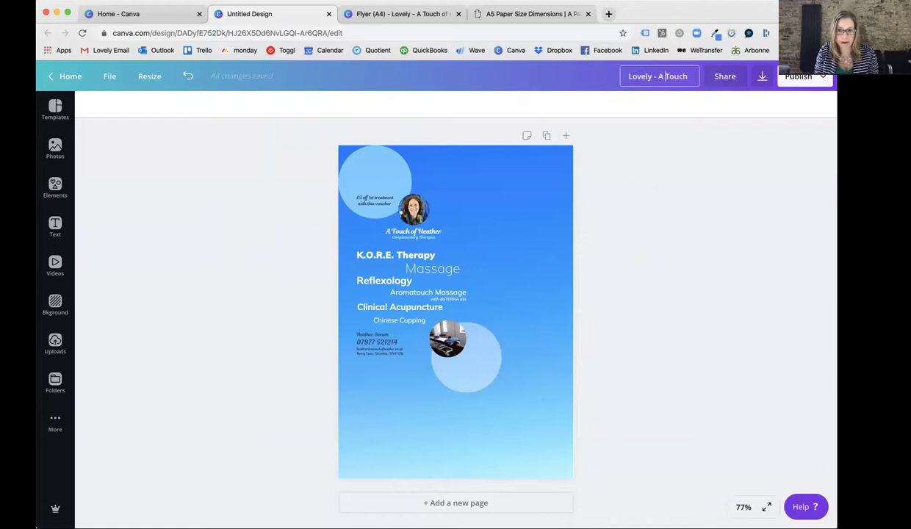
type(" of Heather (A5)")
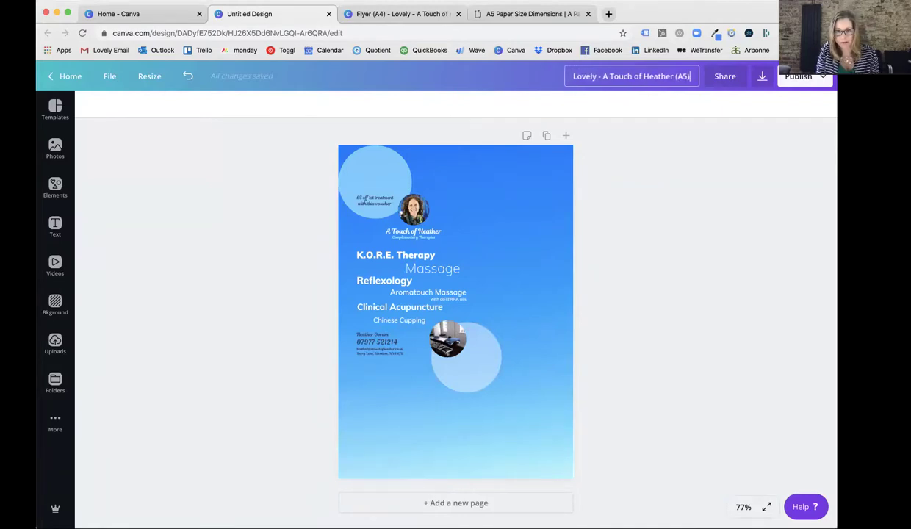
type(" Fkyer")
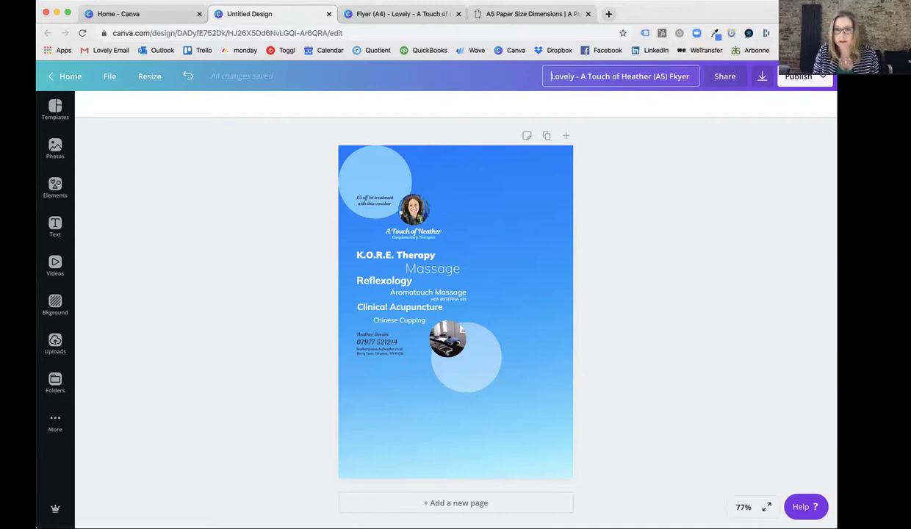
key("BackSpace")
type("l")
key("Return")
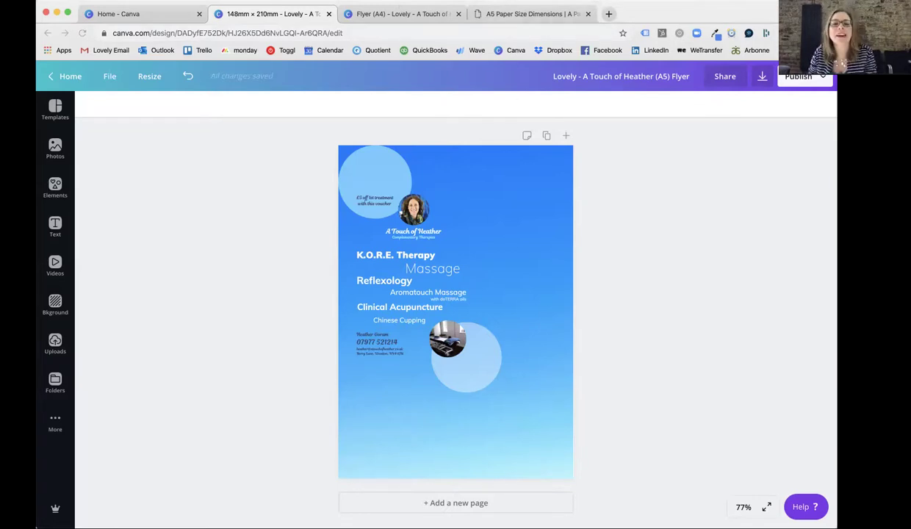
left_click(391, 13)
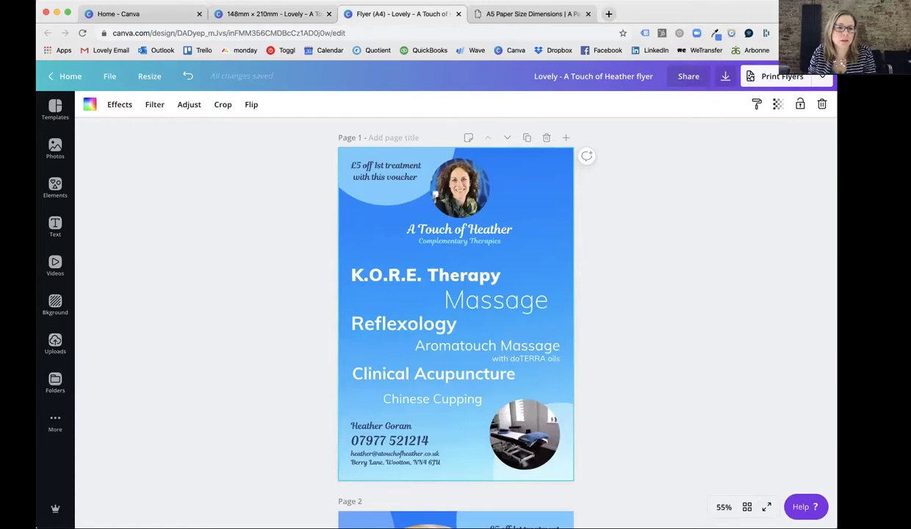
- Add a square shape to the A4 flyer and stretch it to fill page 1
left_click(53, 185)
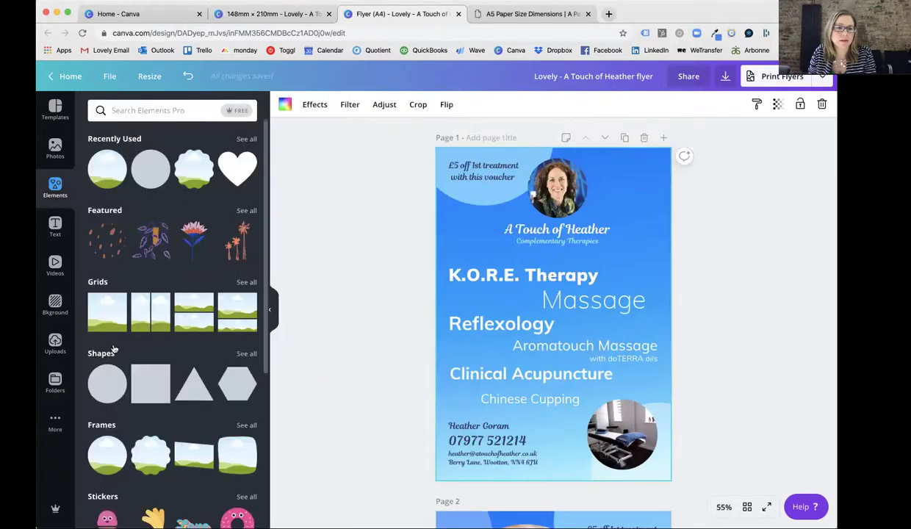
left_click(151, 382)
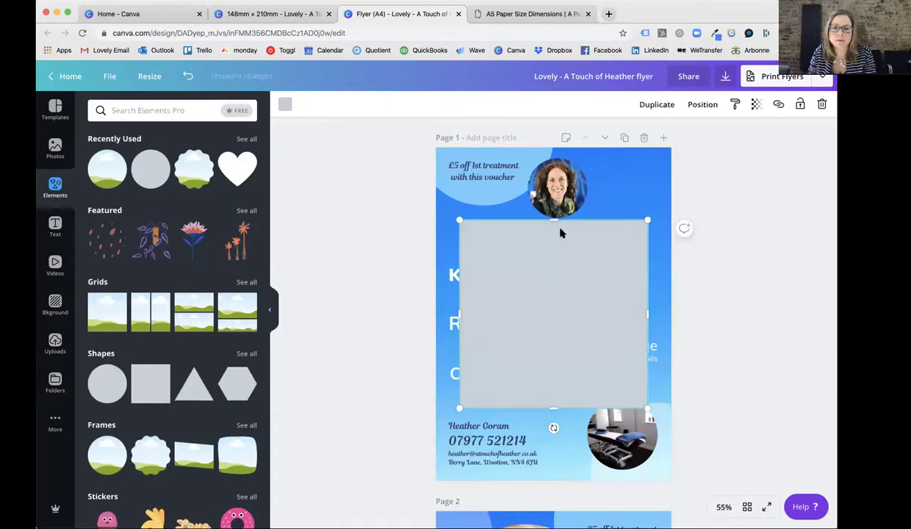
left_click_drag(549, 220, 552, 162)
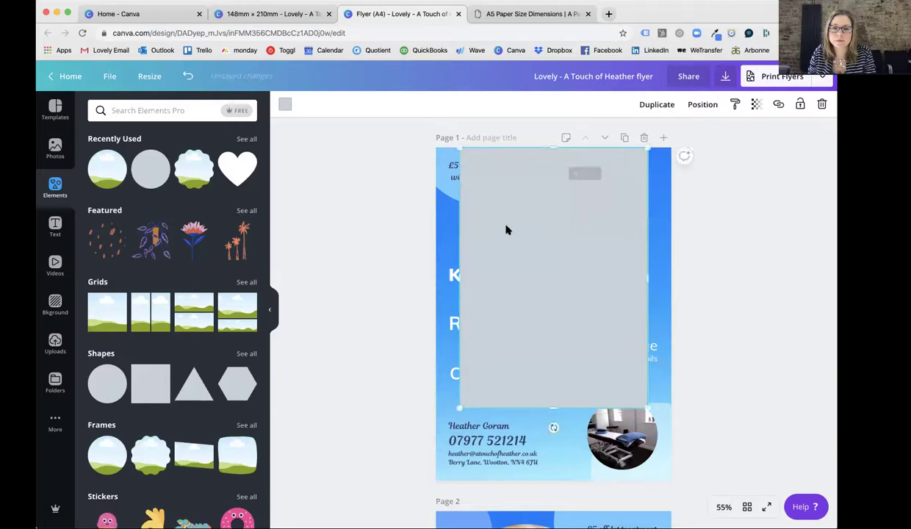
left_click_drag(458, 273, 432, 273)
left_click_drag(646, 406, 645, 452)
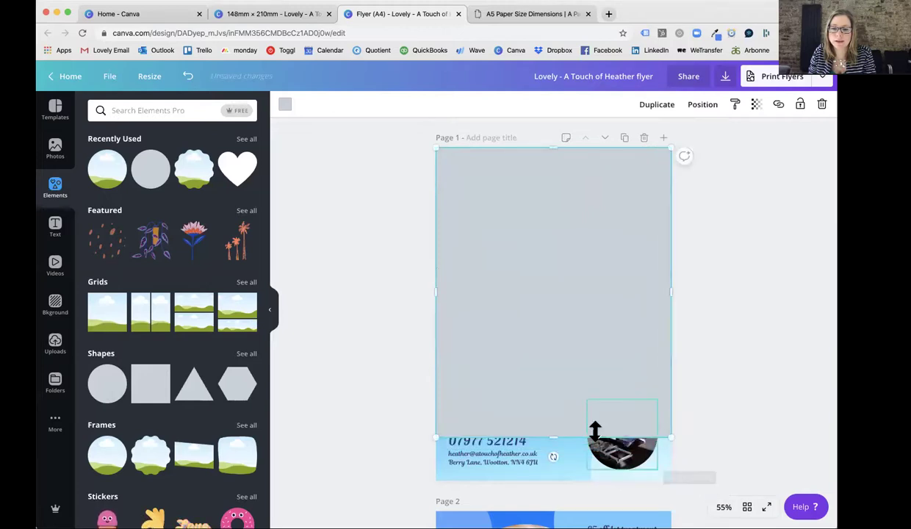
left_click_drag(544, 437, 542, 479)
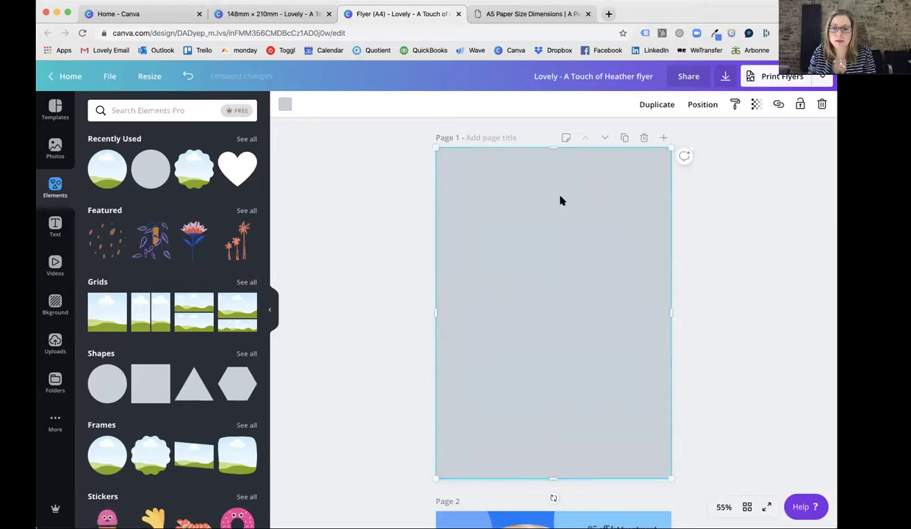
- Send the grey rectangle to the back and select all page 1 elements
left_click(703, 105)
left_click(659, 158)
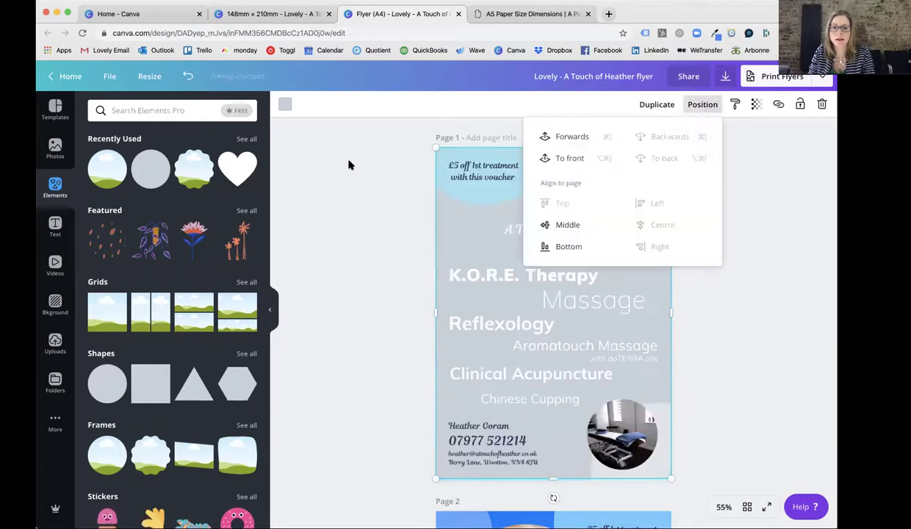
left_click_drag(383, 140, 658, 472)
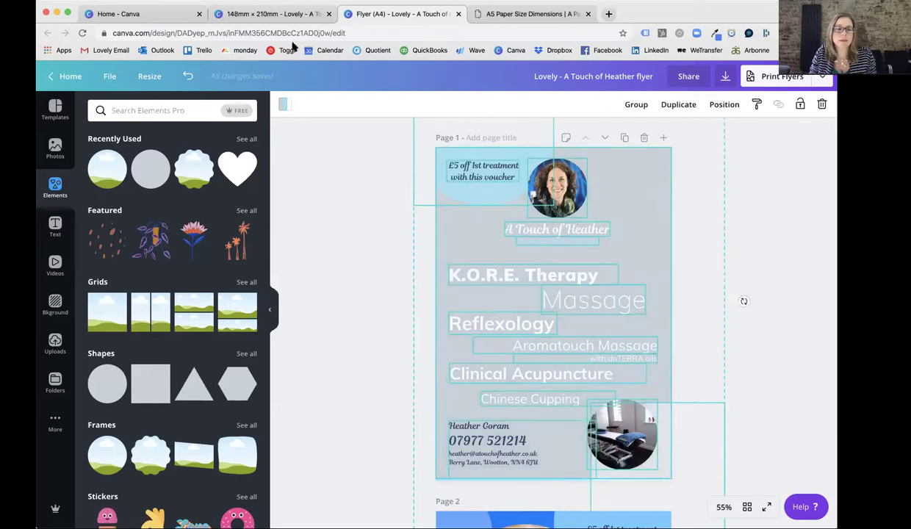
left_click(274, 14)
- Replace the A5 page's elements with the pasted A4 content, resized and positioned to fill the page
key("ctrl+a")
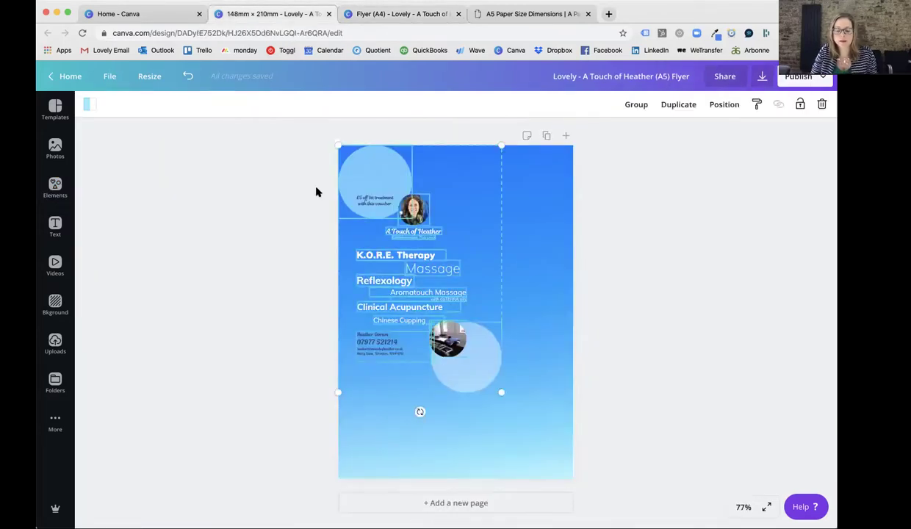
key("Delete")
key("ctrl+v")
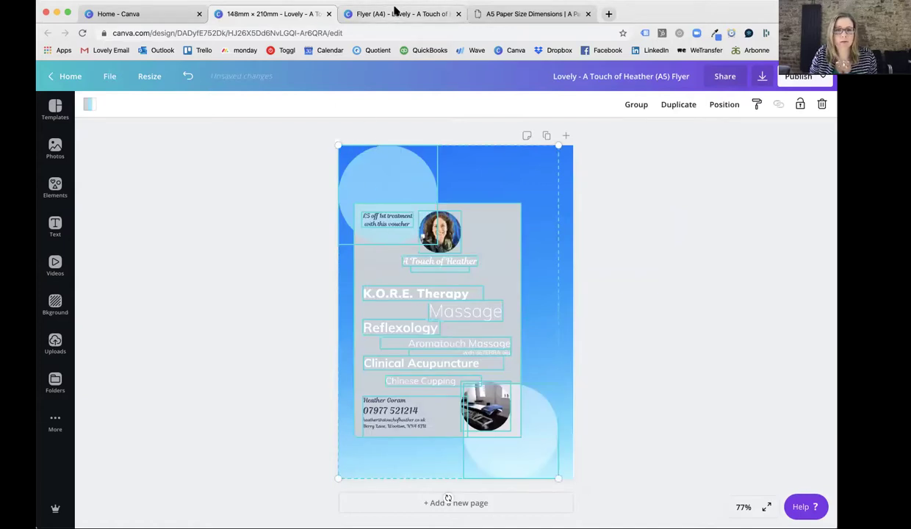
left_click_drag(337, 146, 260, 82)
left_click_drag(441, 224, 487, 249)
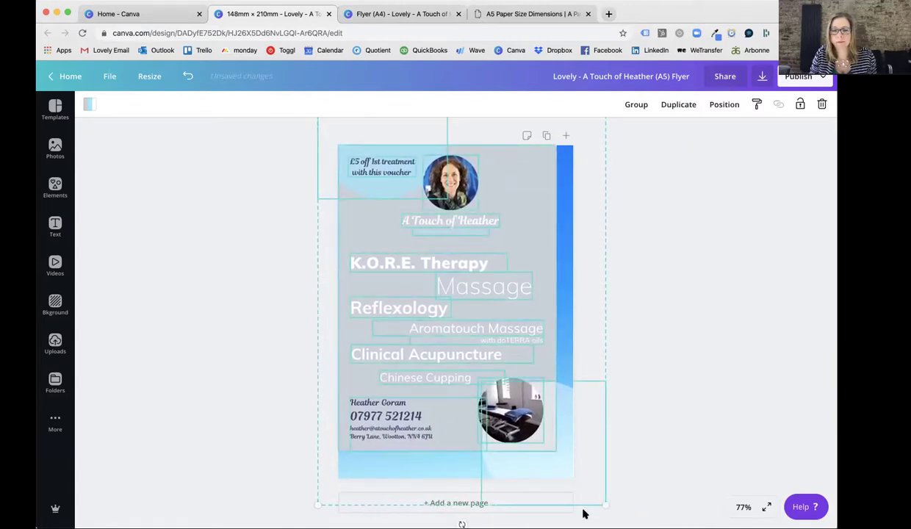
left_click_drag(598, 501, 622, 522)
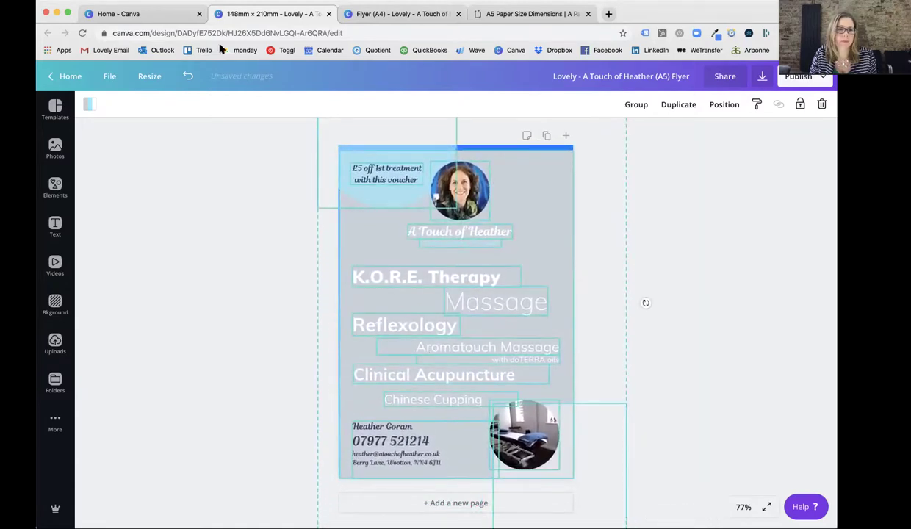
left_click(123, 14)
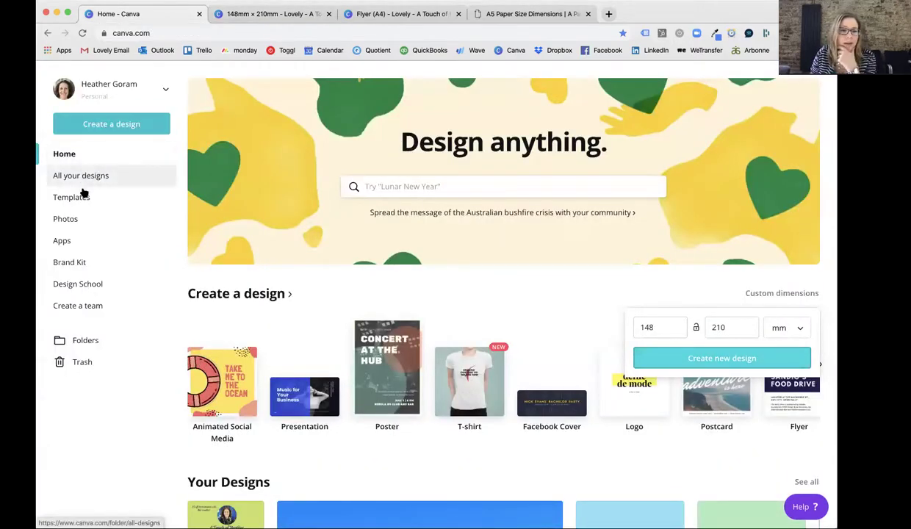
- Browse all saved designs and flyer design types, then return to the A5 flyer
left_click(89, 175)
left_click(96, 129)
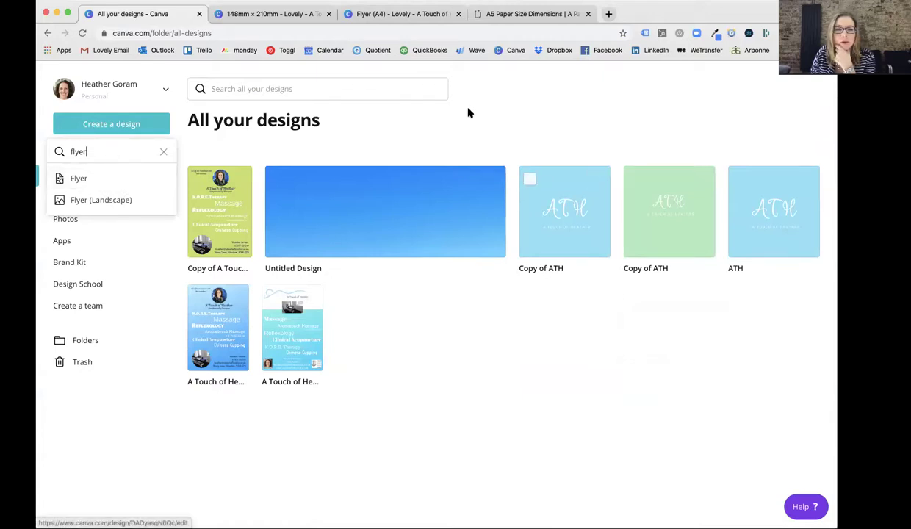
left_click(268, 13)
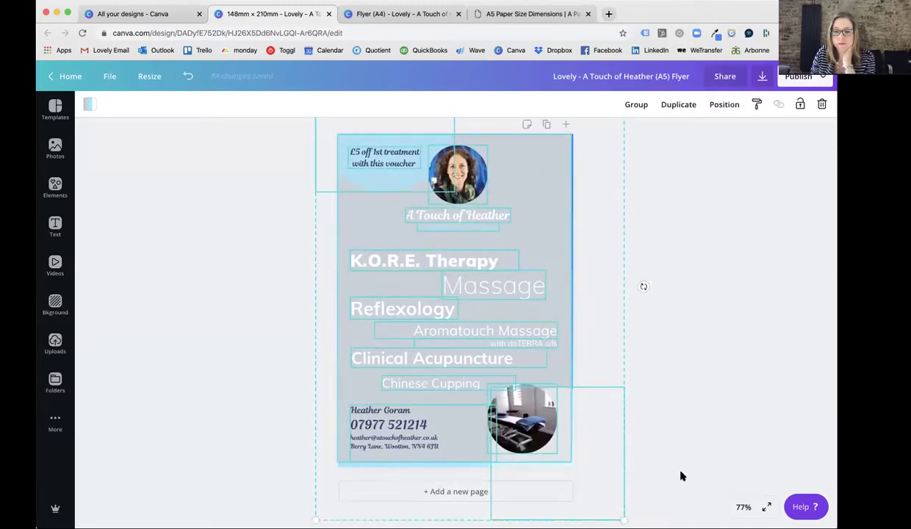
- Enlarge the A5 content slightly to fill the page and add a blank gradient page 2
left_click_drag(622, 516, 627, 518)
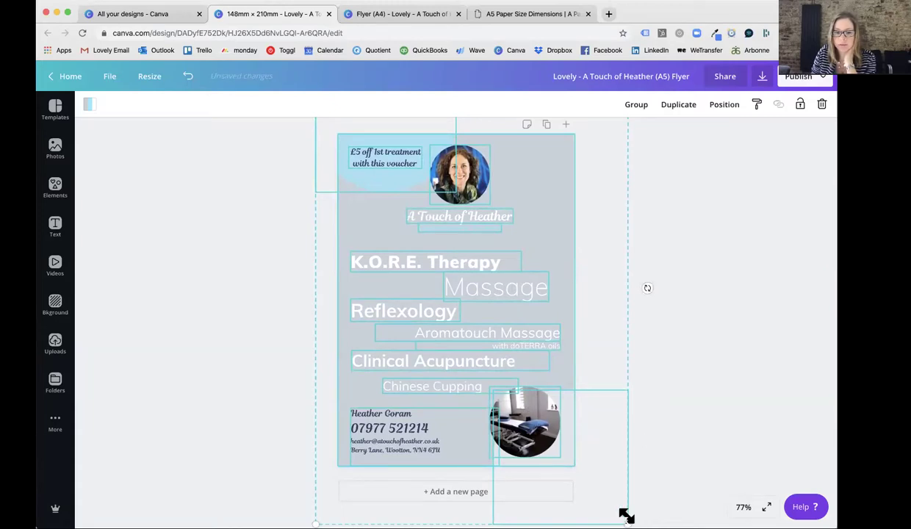
left_click(651, 326)
left_click(547, 221)
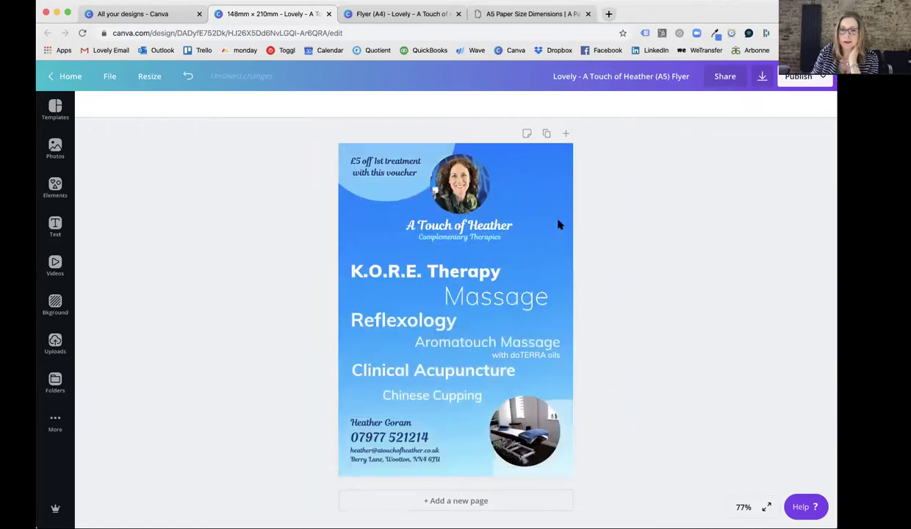
left_click(570, 421)
left_click(651, 342)
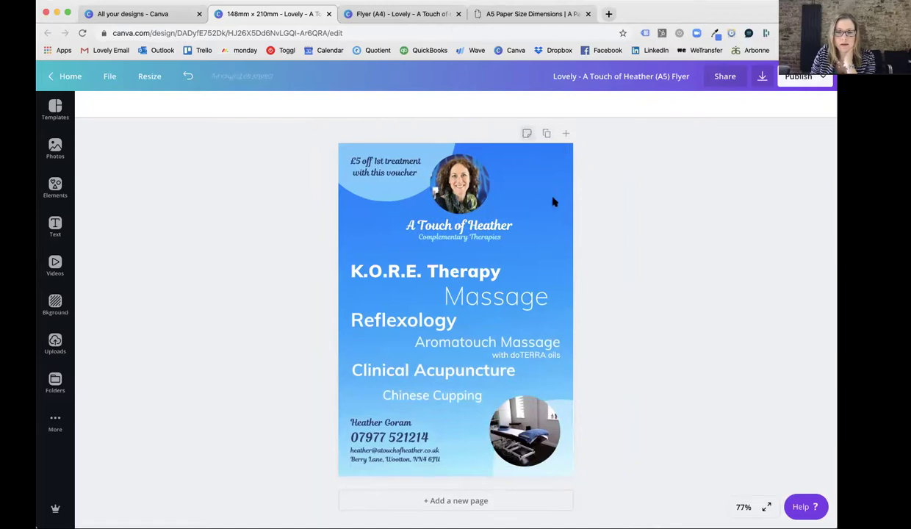
left_click(494, 500)
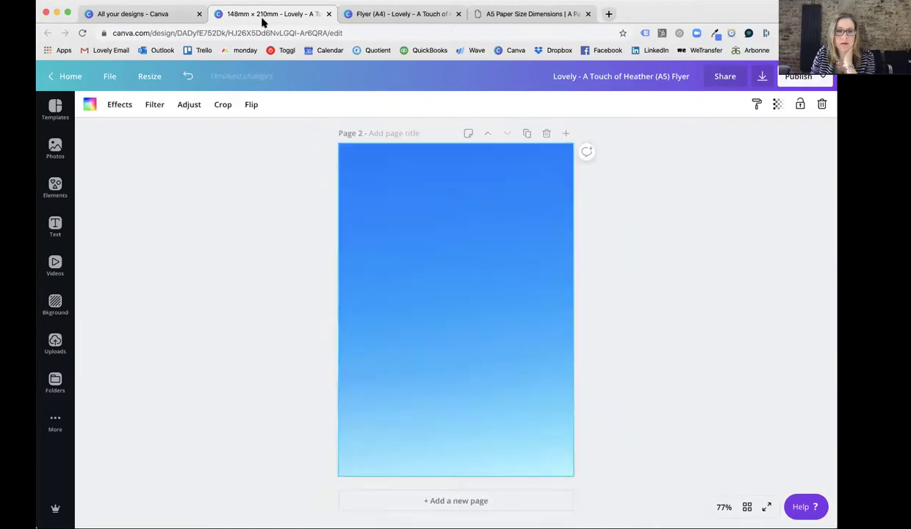
left_click(391, 14)
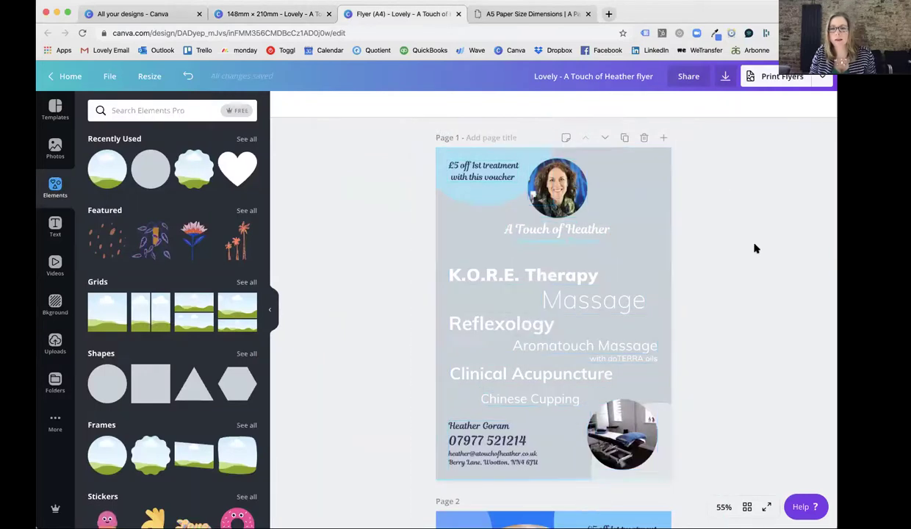
- Send the A4 flyer's page 2 grey block to the back and select all page 2 elements
left_click(662, 226)
scroll(663, 226, "down", 5)
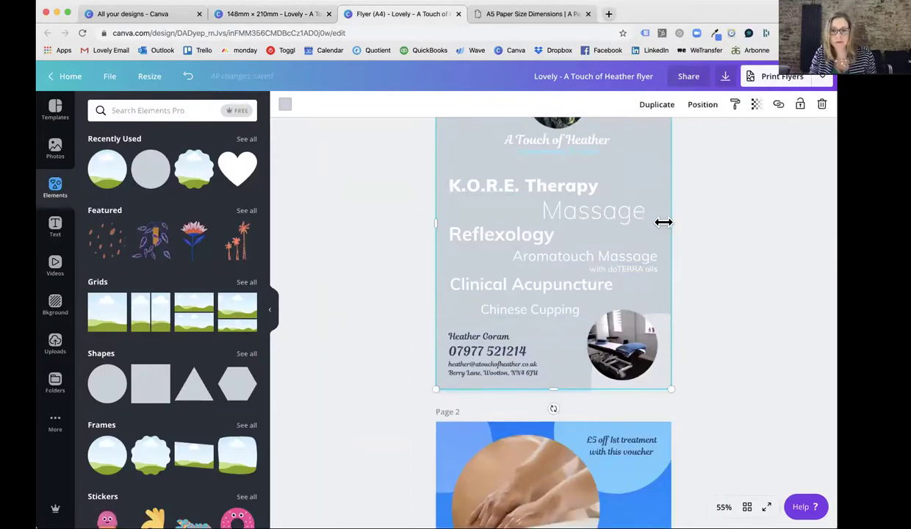
scroll(663, 224, "up", 3)
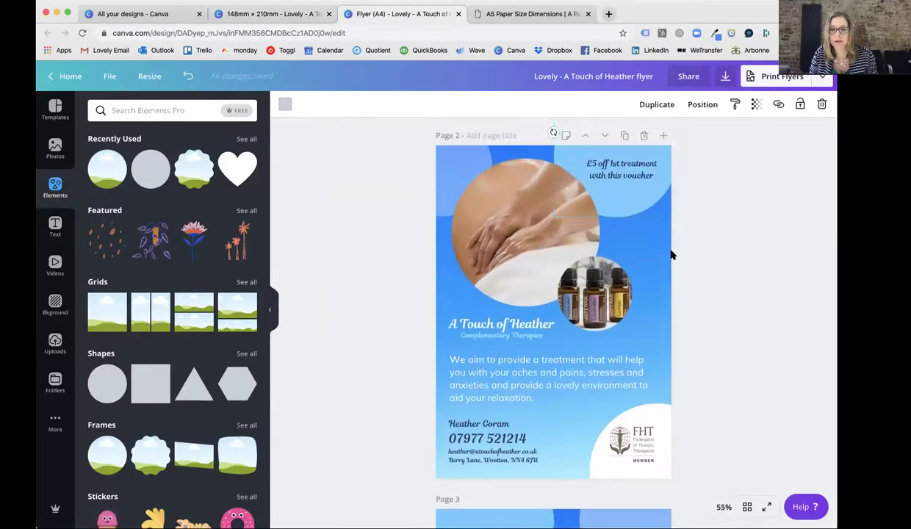
left_click(661, 258)
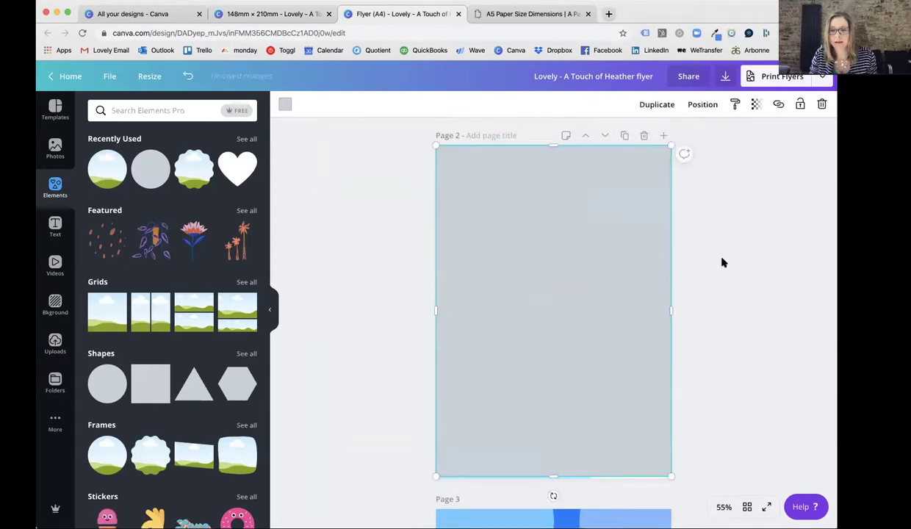
left_click(696, 108)
left_click(664, 158)
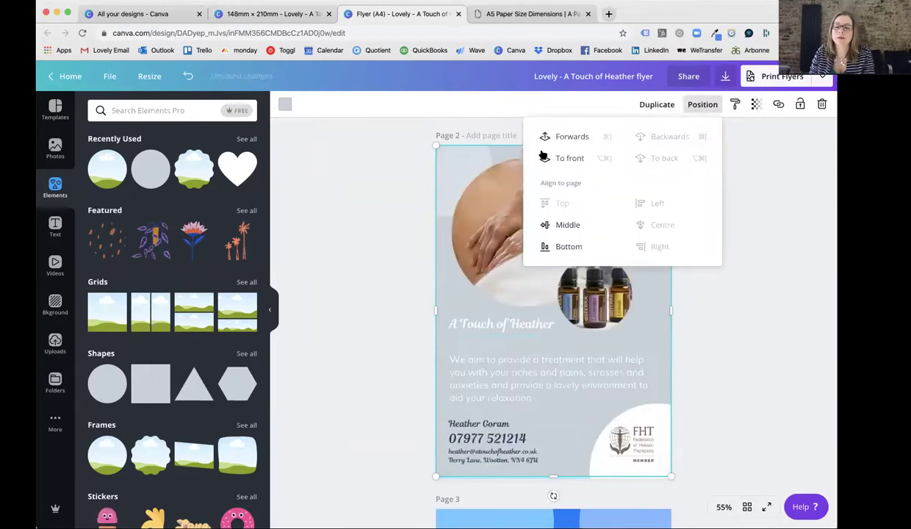
left_click_drag(343, 143, 647, 473)
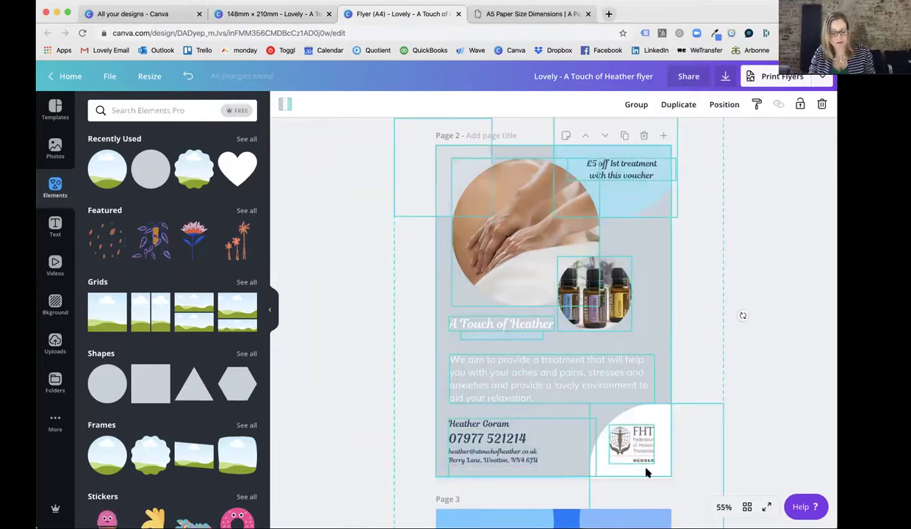
left_click(279, 13)
- Paste the A4 page 2 voucher content onto A5 page 2 and enlarge it to fill the page
key("super+v")
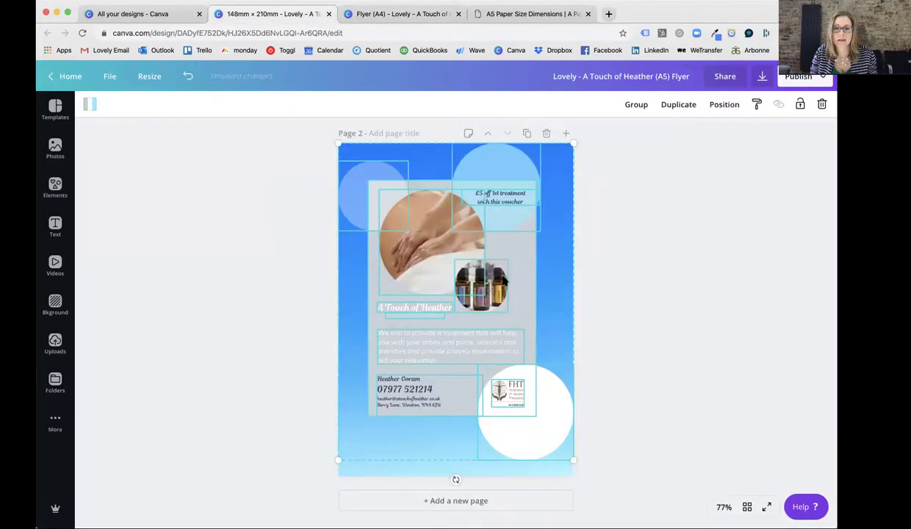
left_click_drag(574, 461, 629, 512)
left_click_drag(340, 146, 307, 98)
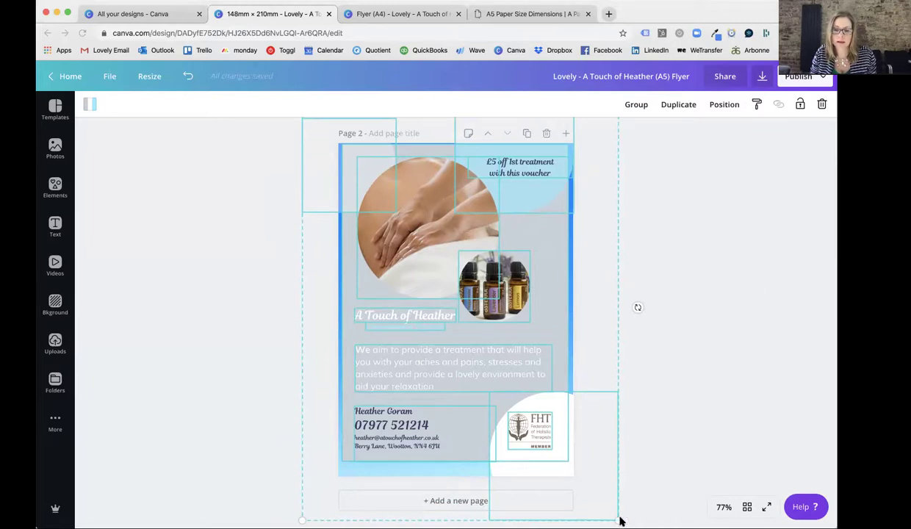
left_click_drag(616, 514, 633, 527)
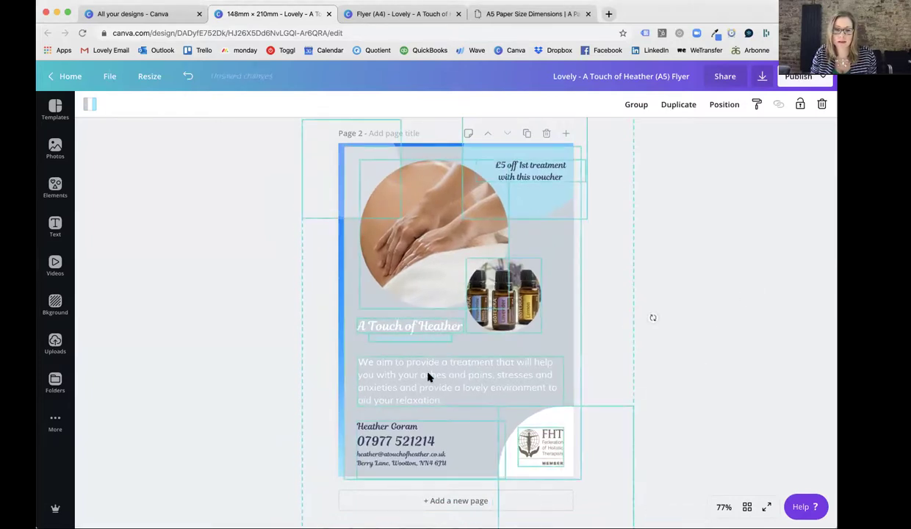
left_click_drag(465, 409, 461, 400)
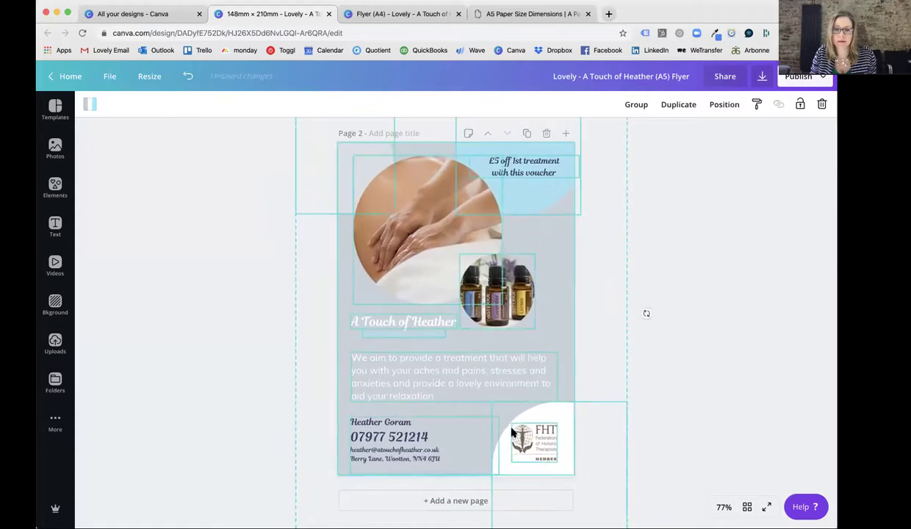
scroll(614, 421, "down", 1)
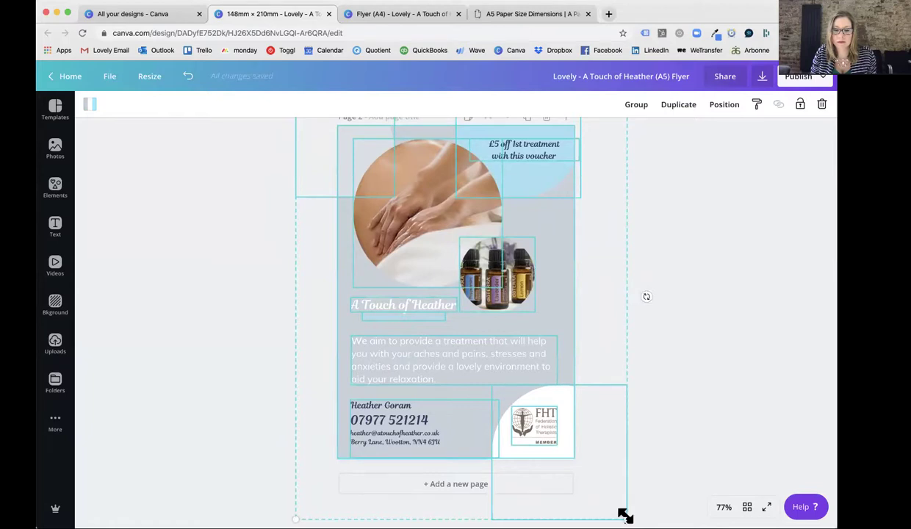
left_click_drag(623, 512, 625, 515)
left_click(669, 299)
scroll(670, 299, "up", 1)
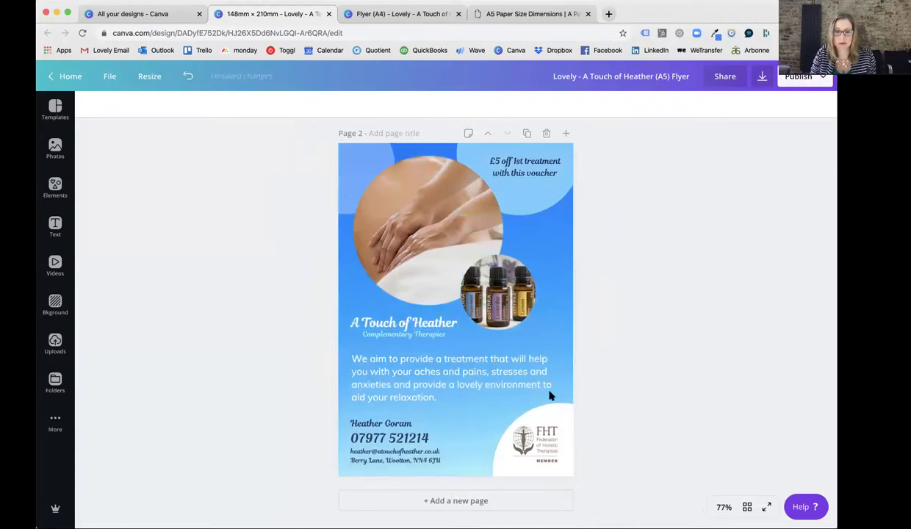
- Check the contact details and paragraph text on A5 page 2, then return to the Flyer (A4) tab
left_click(408, 438)
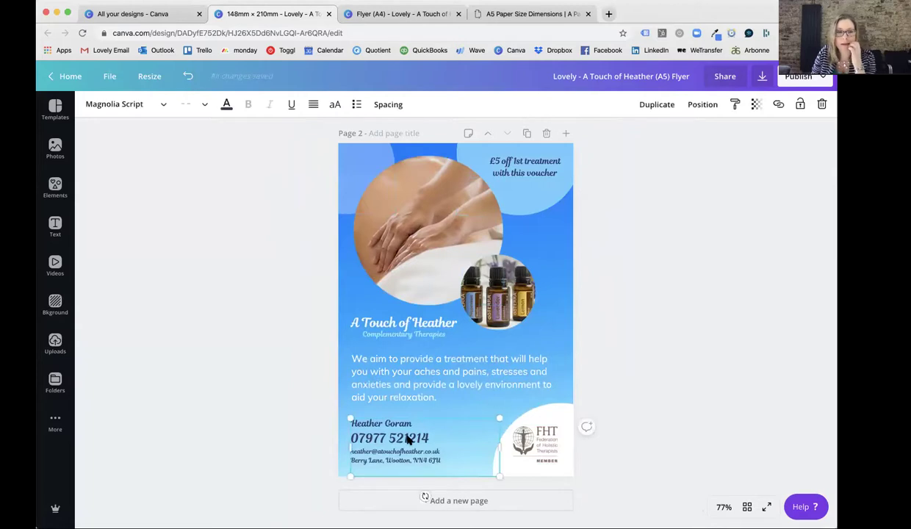
left_click(404, 389)
left_click(646, 256)
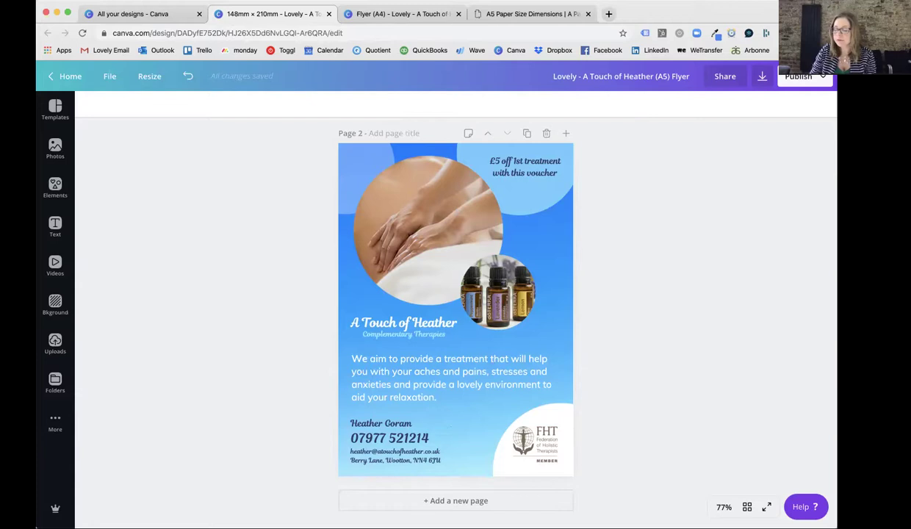
left_click(406, 15)
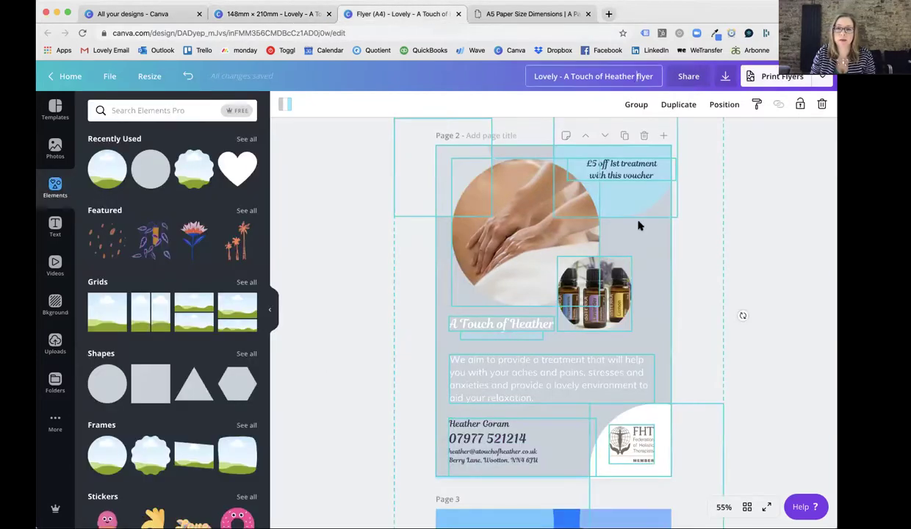
- Retitle the A4 design 'Lovely - A Touch of Heather (A4) flyer' and stay on the page so it saves
left_click(698, 243)
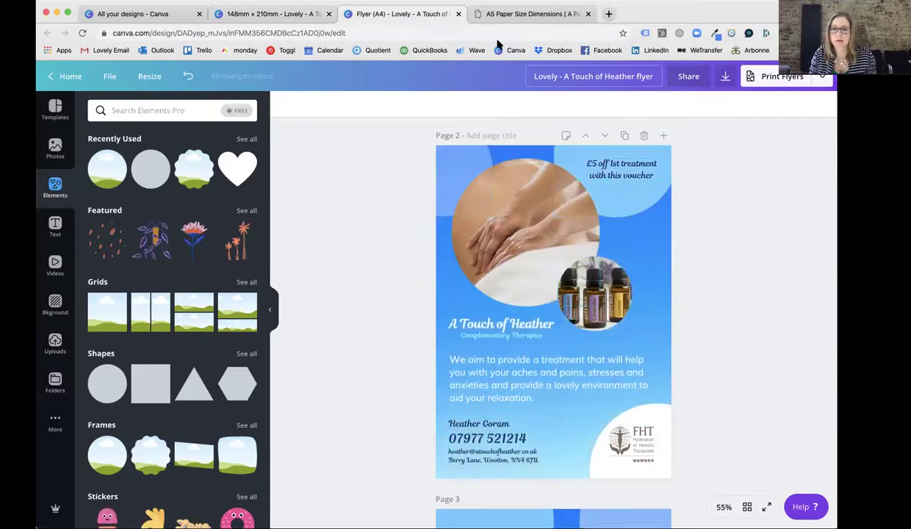
left_click(636, 75)
type("(A4")
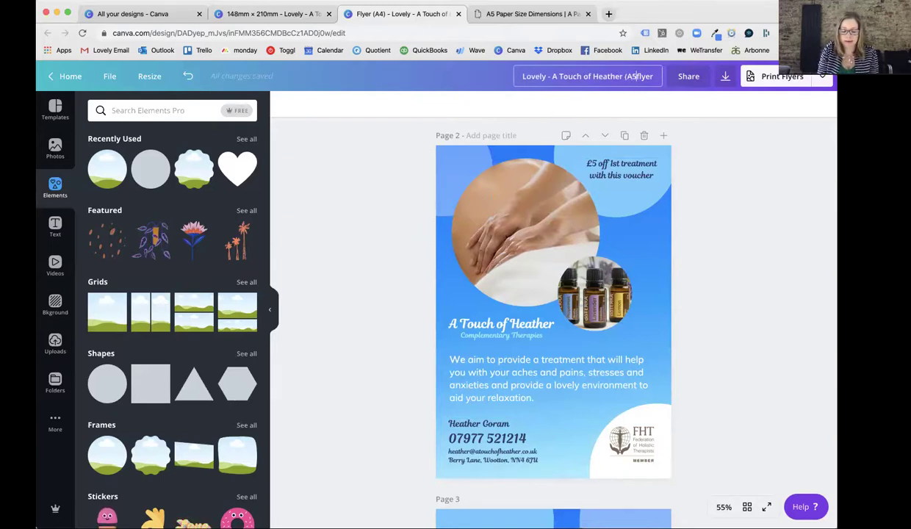
type(")")
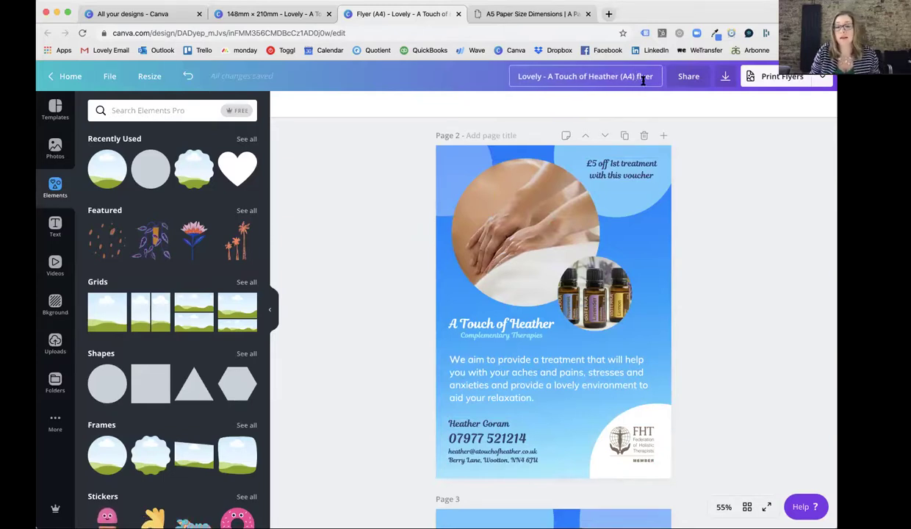
left_click(724, 240)
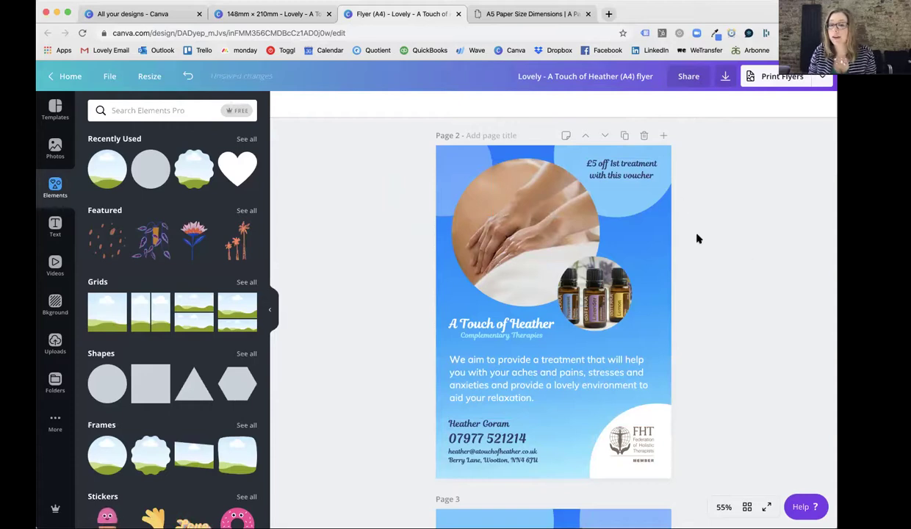
left_click(458, 14)
left_click(517, 179)
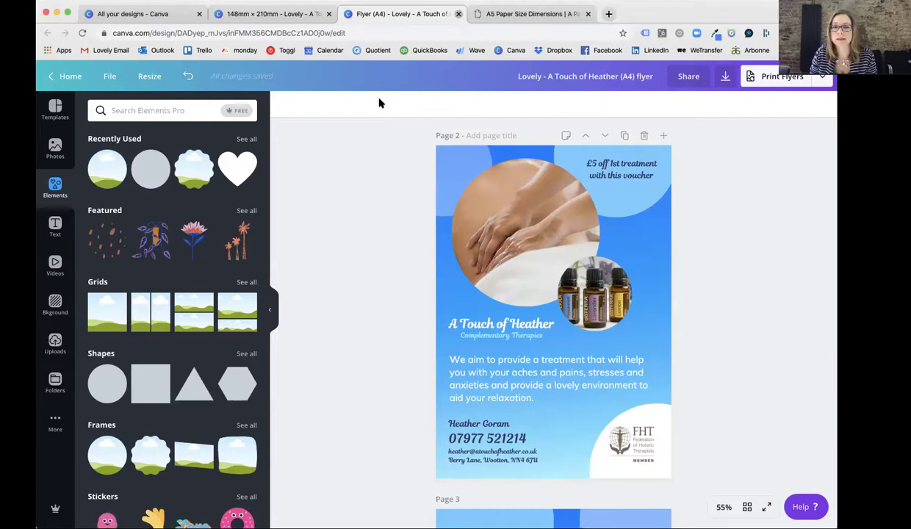
left_click(458, 14)
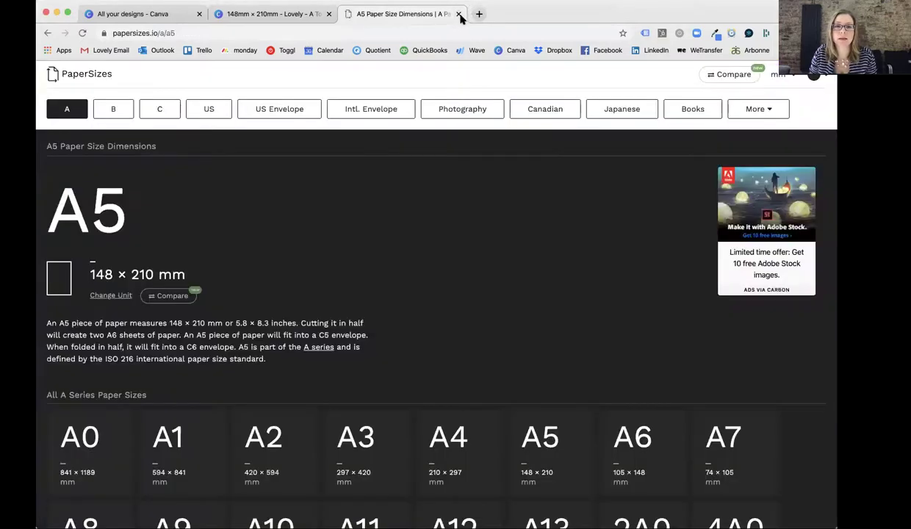
left_click(458, 14)
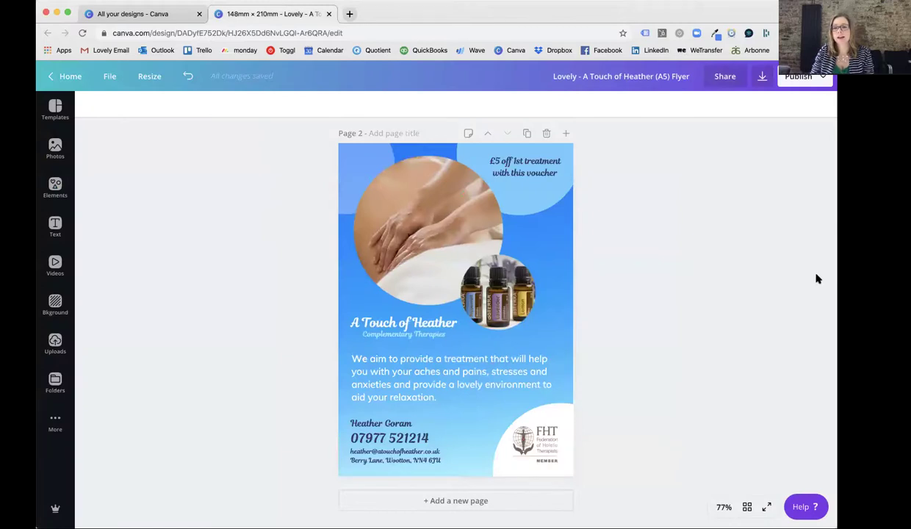
left_click_drag(833, 265, 808, 265)
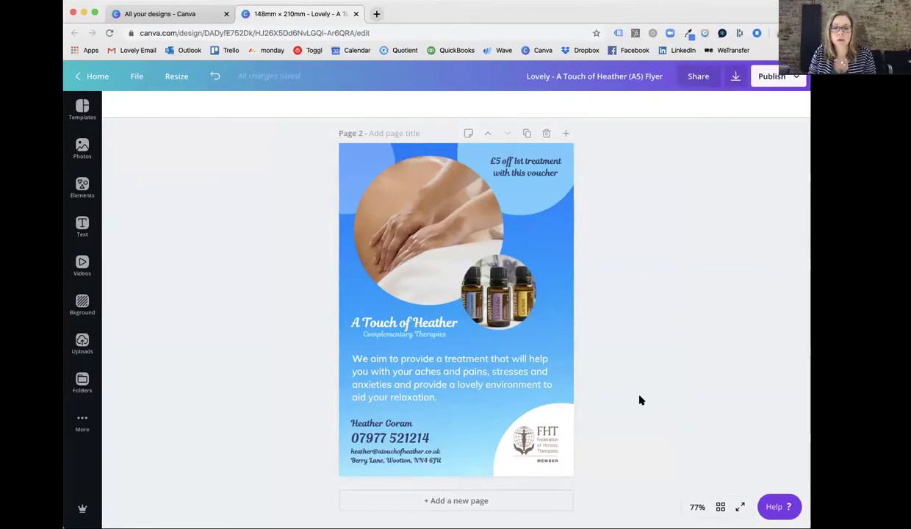
scroll(640, 400, "up", 5)
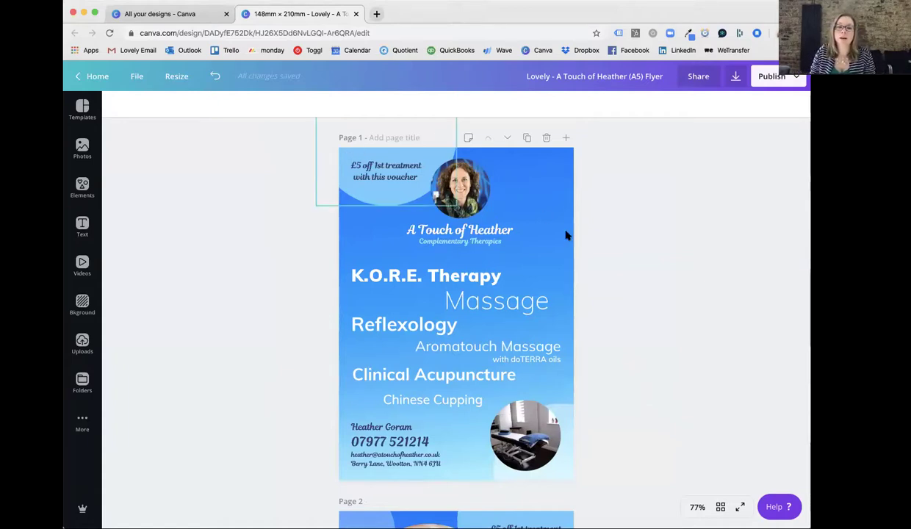
left_click(581, 415)
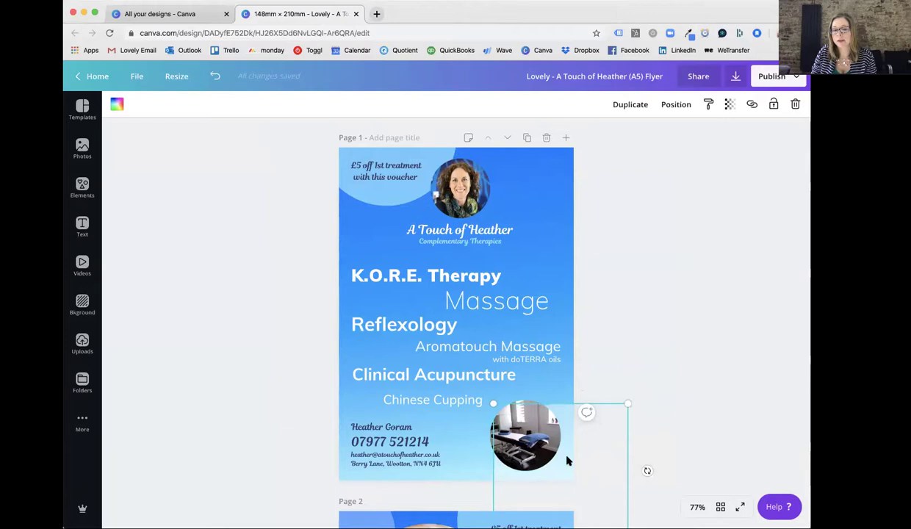
- Try a Trending Santorini photo on A5 page 1, then delete it and select the page background
left_click(631, 331)
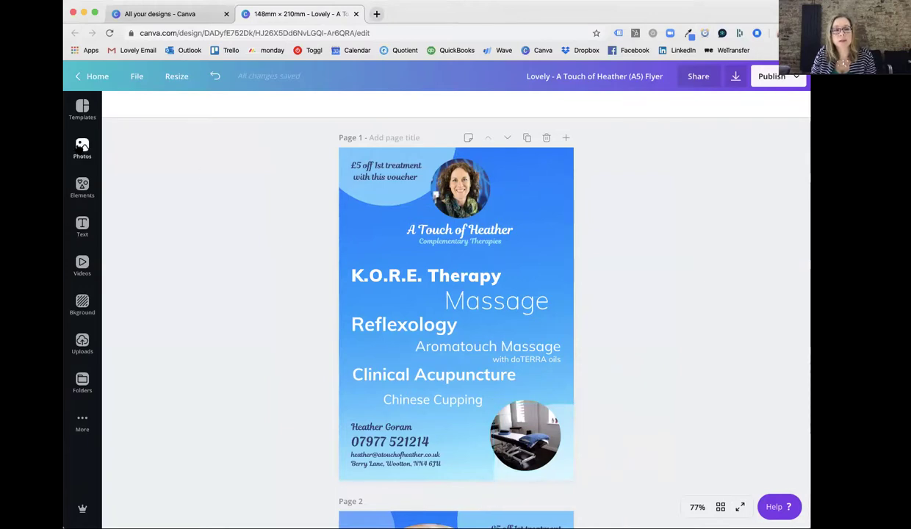
left_click(82, 148)
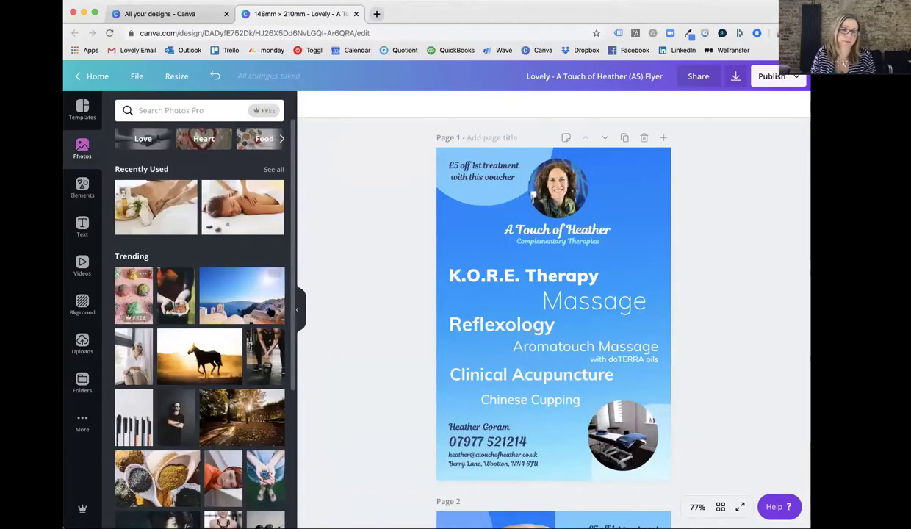
left_click(240, 291)
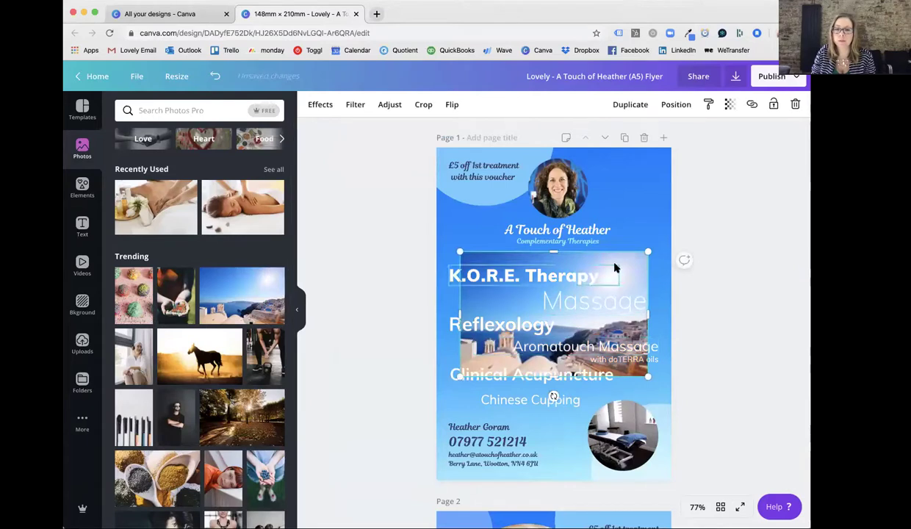
left_click_drag(630, 268, 657, 182)
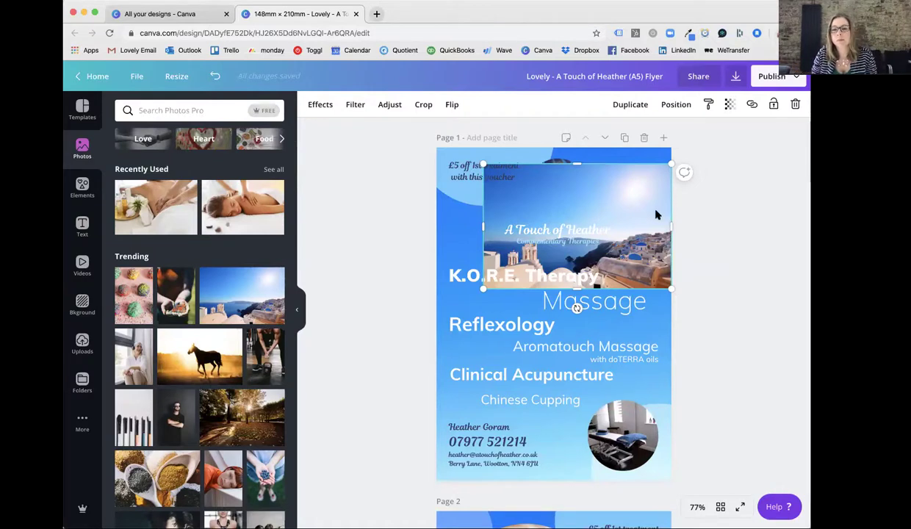
left_click_drag(656, 214, 662, 215)
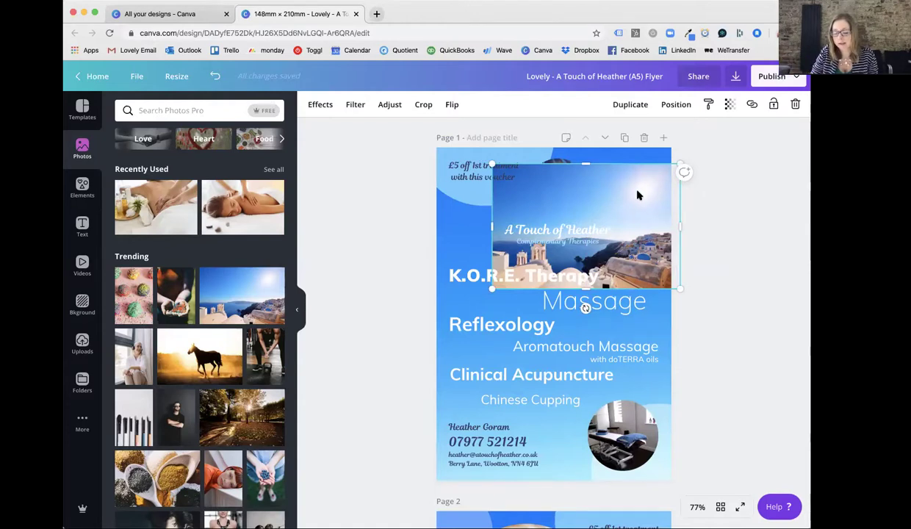
key("Delete")
left_click(638, 195)
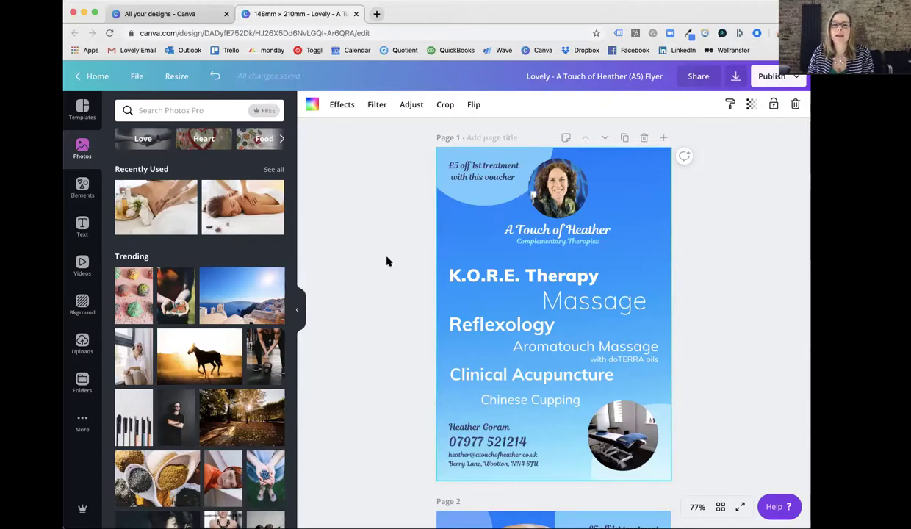
- Collapse the photo library and scroll down to A5 page 2 and back to page 1
left_click(296, 310)
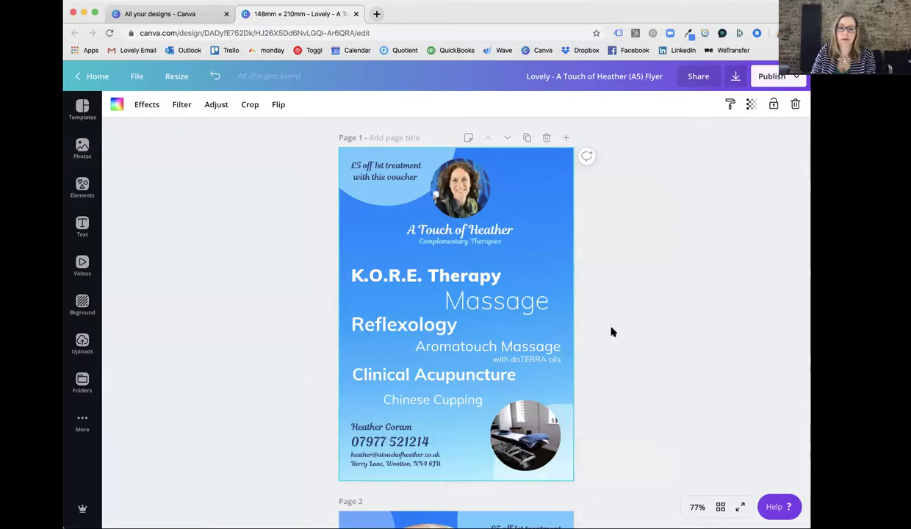
scroll(612, 332, "down", 10)
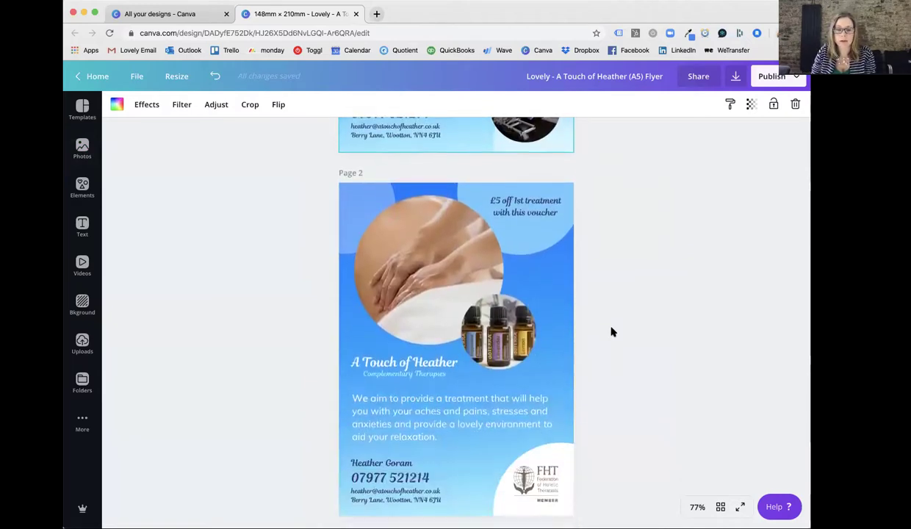
scroll(611, 332, "up", 10)
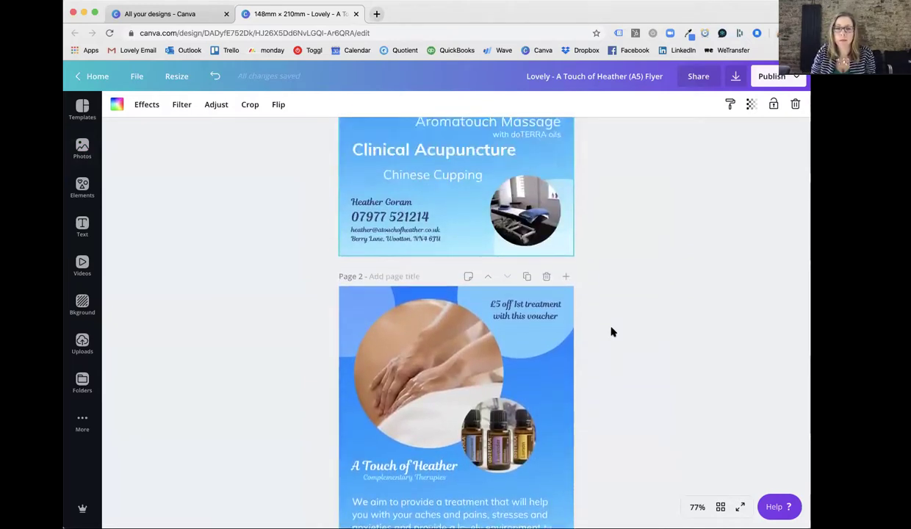
scroll(611, 332, "up", 1)
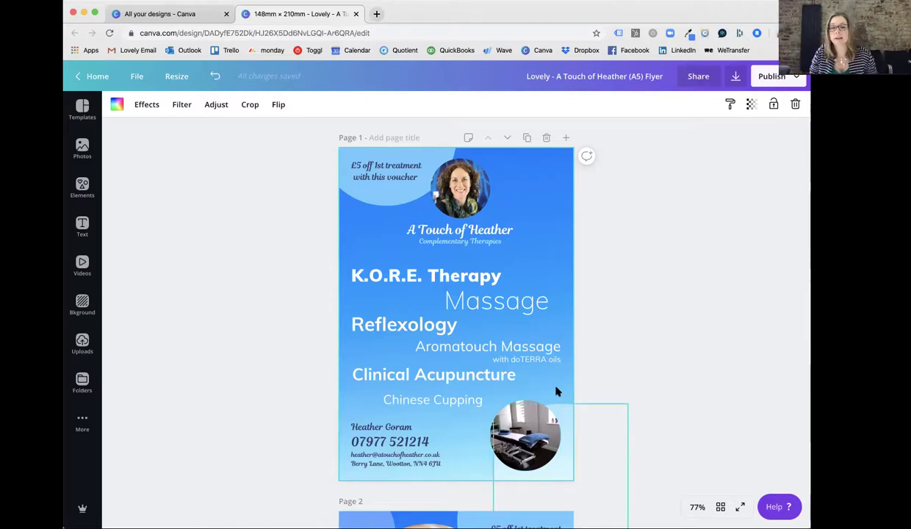
- After opening the A5 download panel, reload All your designs and open the Lovely A4 flyer
left_click(736, 77)
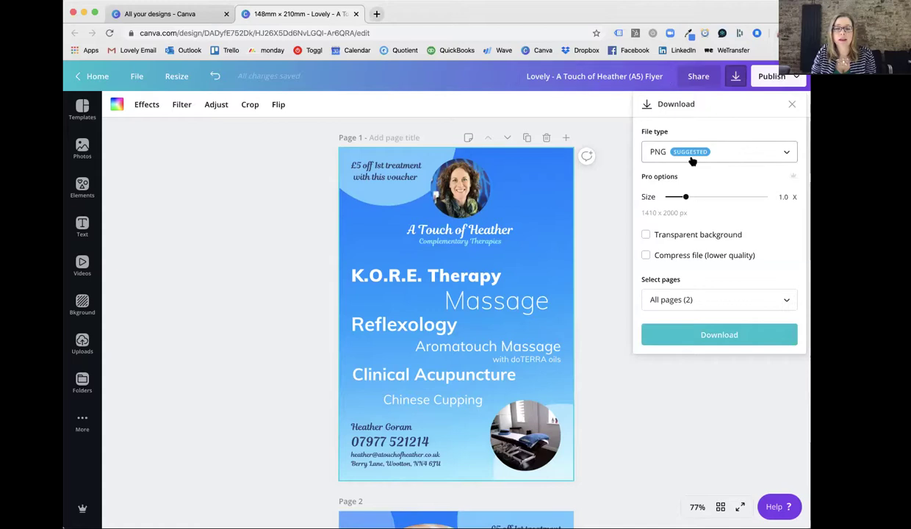
left_click(183, 15)
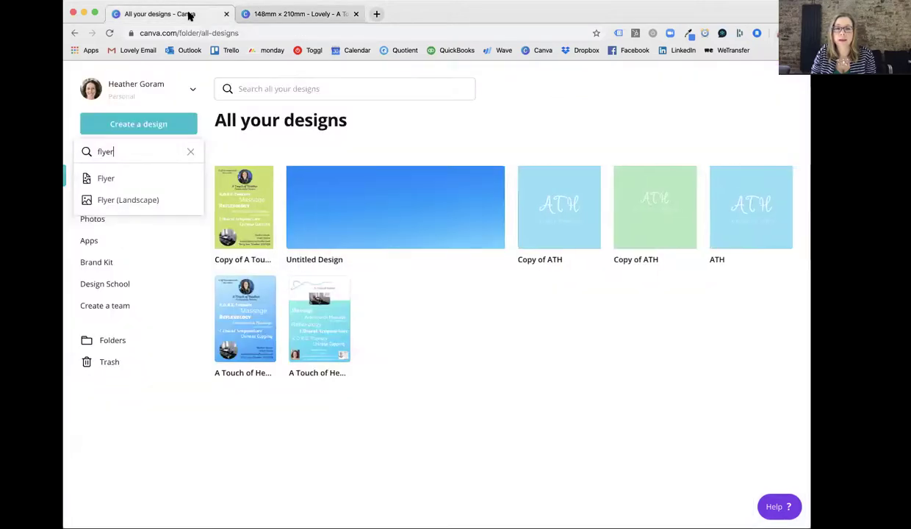
left_click(256, 321)
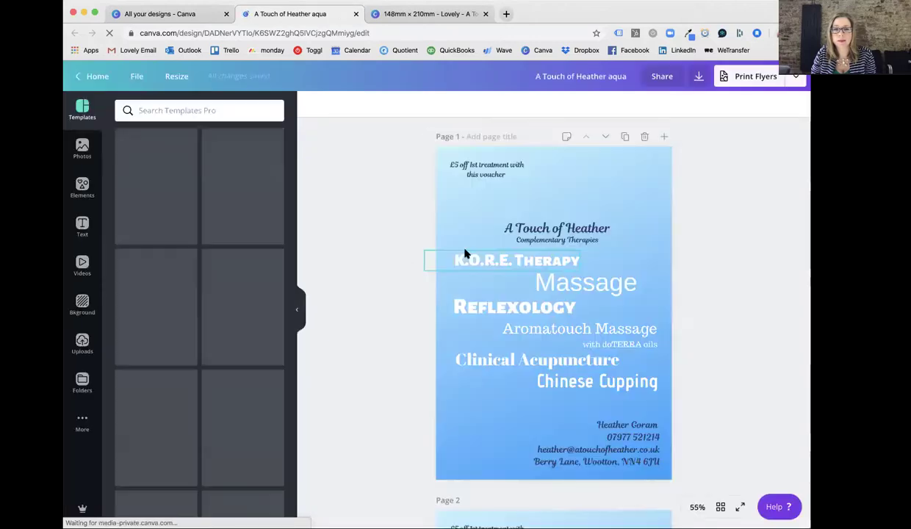
left_click(356, 14)
left_click(274, 33)
key("Return")
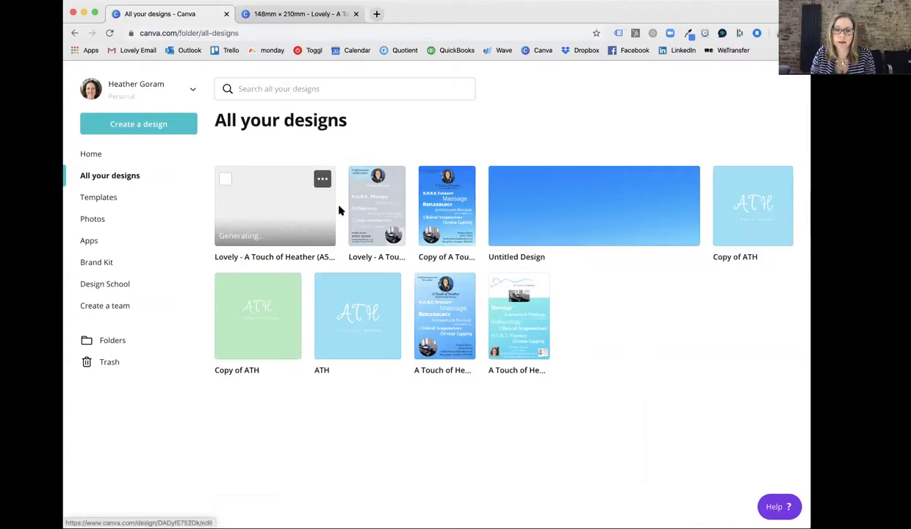
left_click(381, 215)
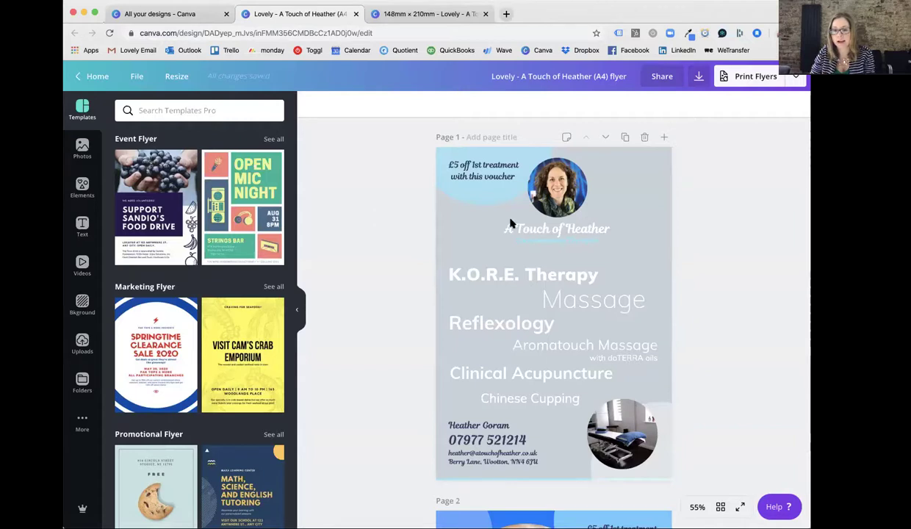
- Delete the grey layer over A4 page 1 and show its PDF print download settings for all 4 pages
left_click(665, 230)
key("Delete")
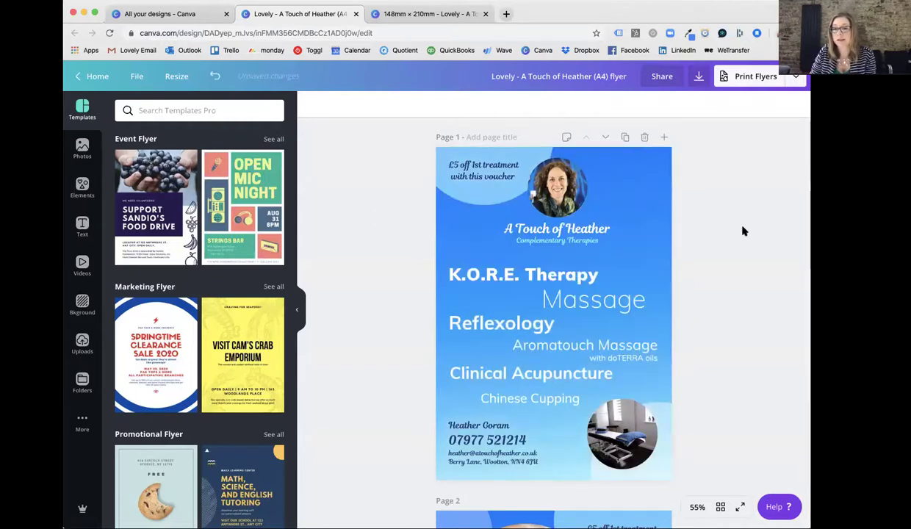
left_click(699, 77)
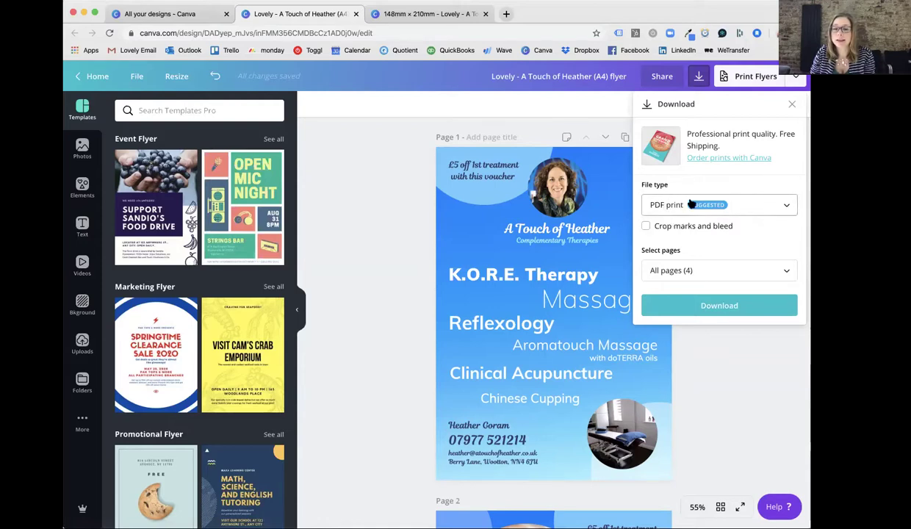
- Download the A5 flyer as a PDF print file with crop marks and bleed
left_click(413, 15)
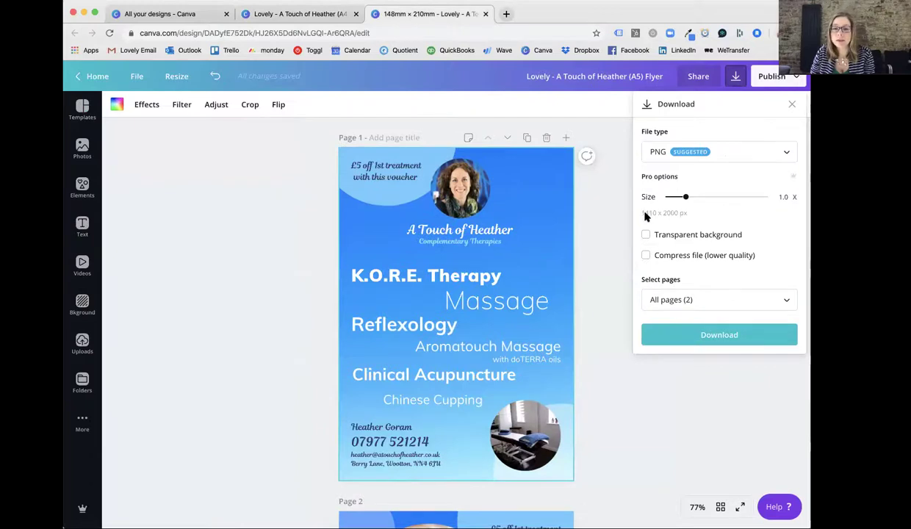
left_click(734, 155)
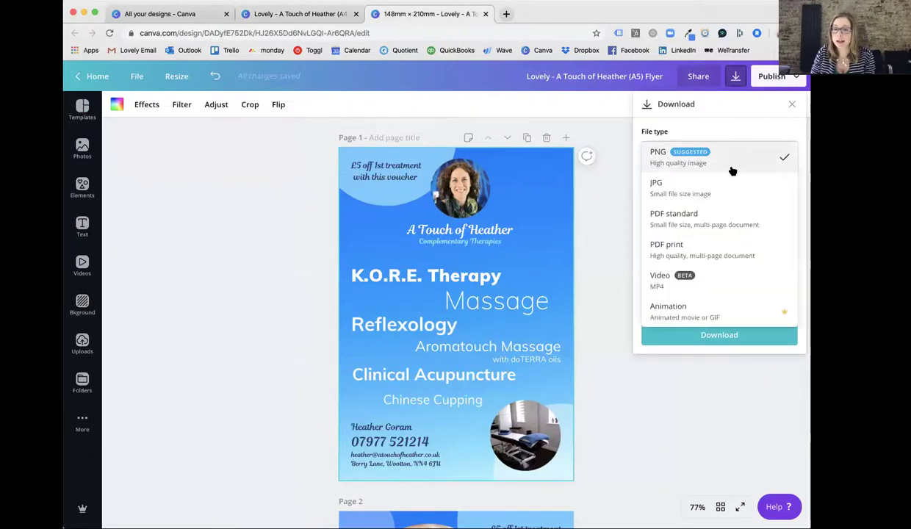
left_click(715, 253)
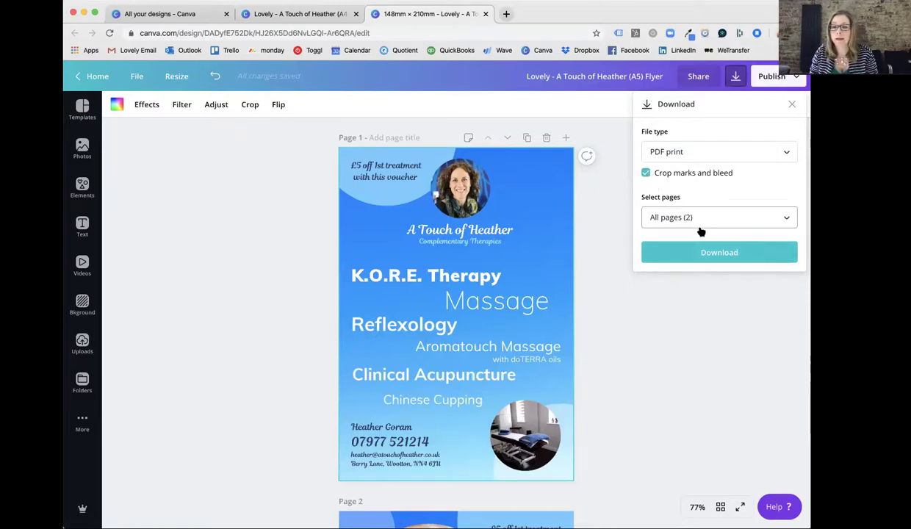
left_click(711, 252)
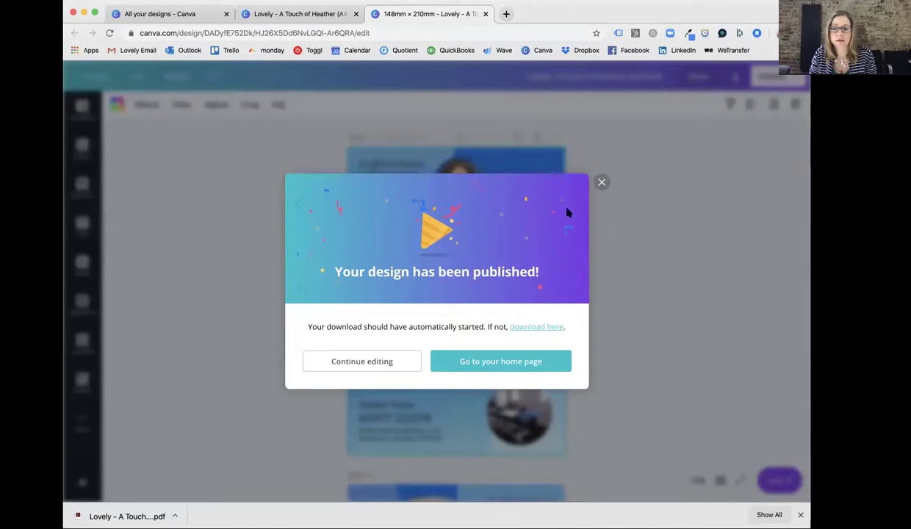
left_click(602, 182)
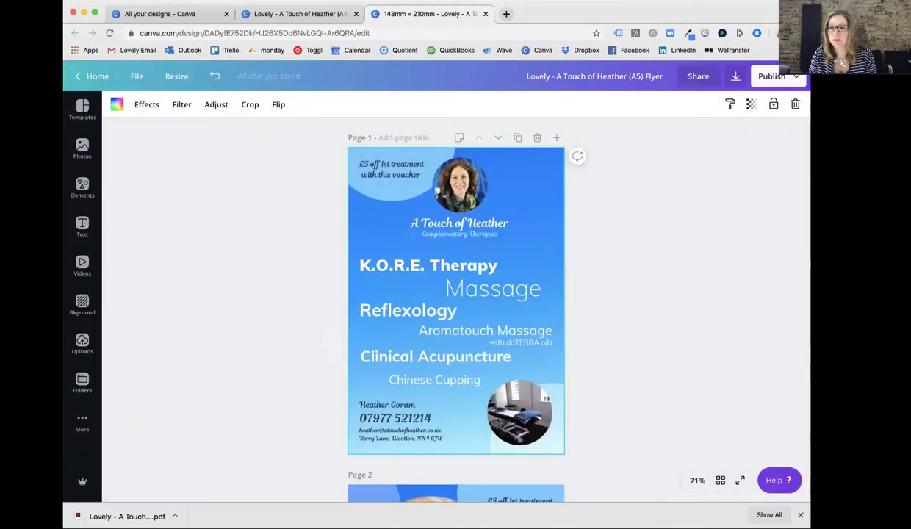